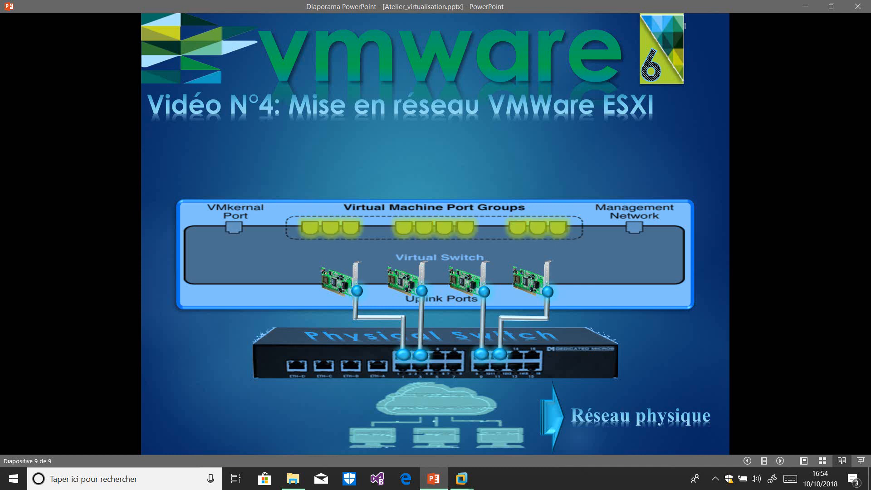
Play the VM and cable animations, pause the screen recorder, then reveal the arrow beside the VMs.
key("Right")
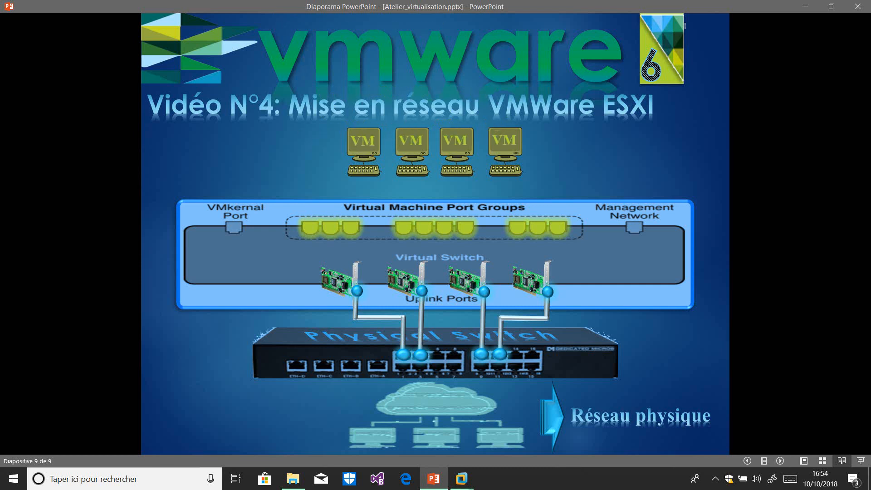
key("Right")
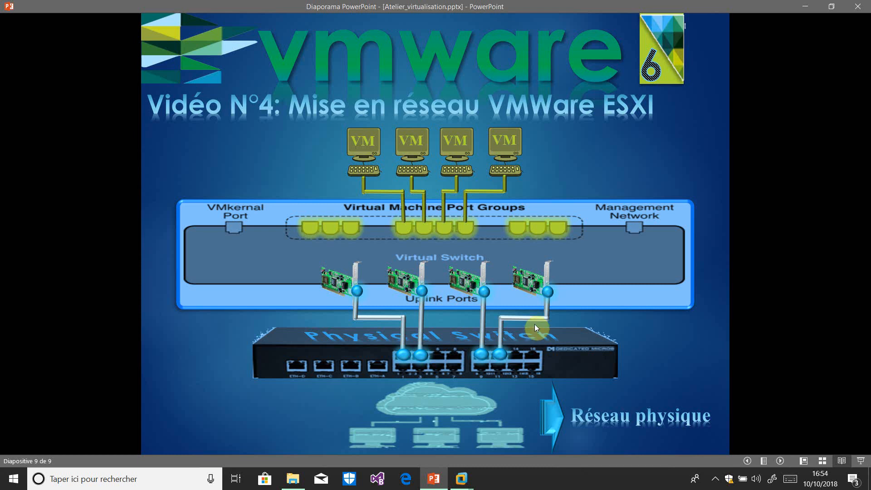
left_click(715, 478)
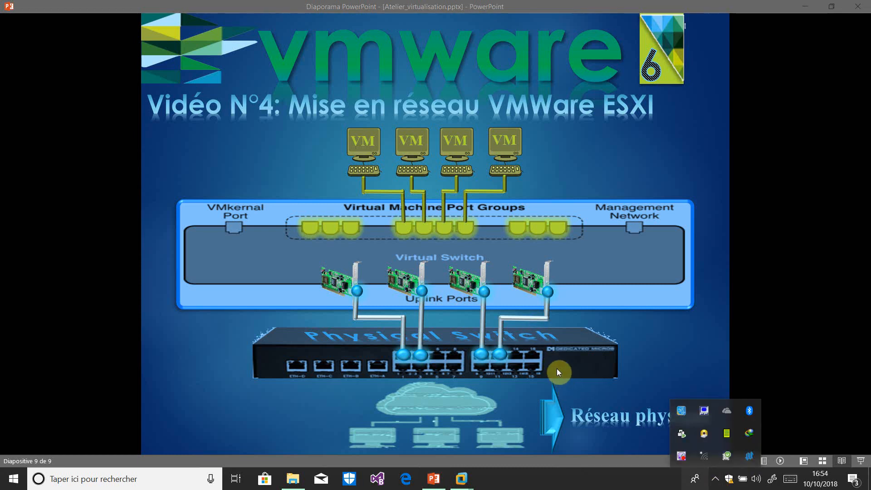
right_click(687, 458)
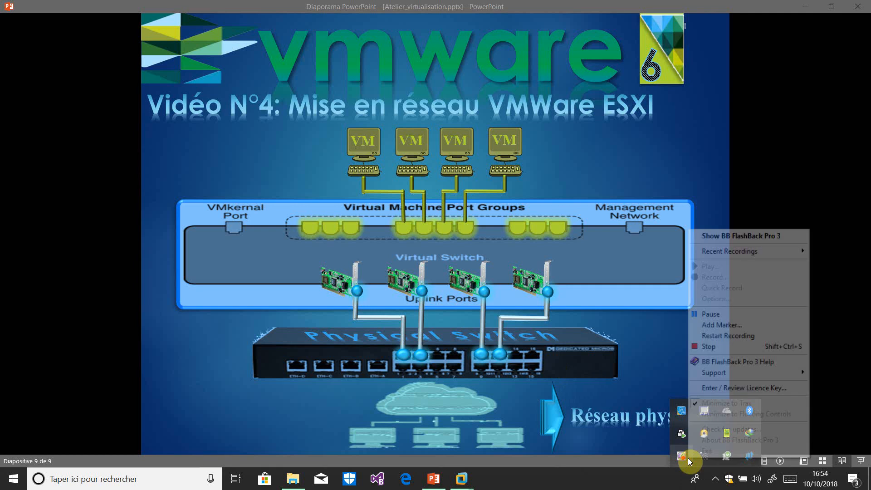
key("Up")
key("Up")
key("Up")
key("Up")
key("Up")
key("Up")
key("Up")
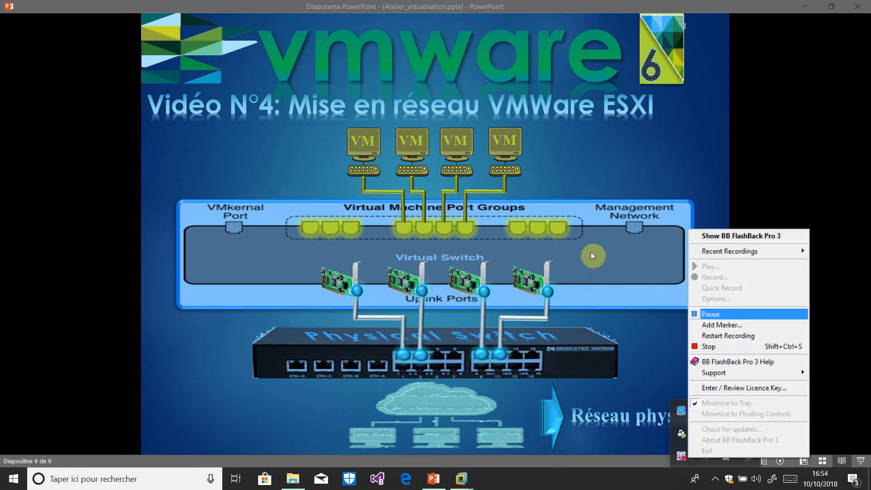
key("Return")
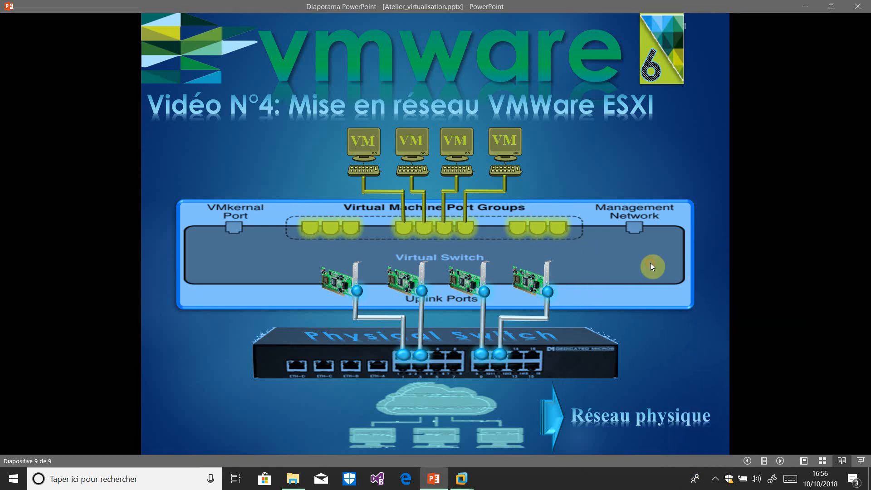
left_click(488, 197)
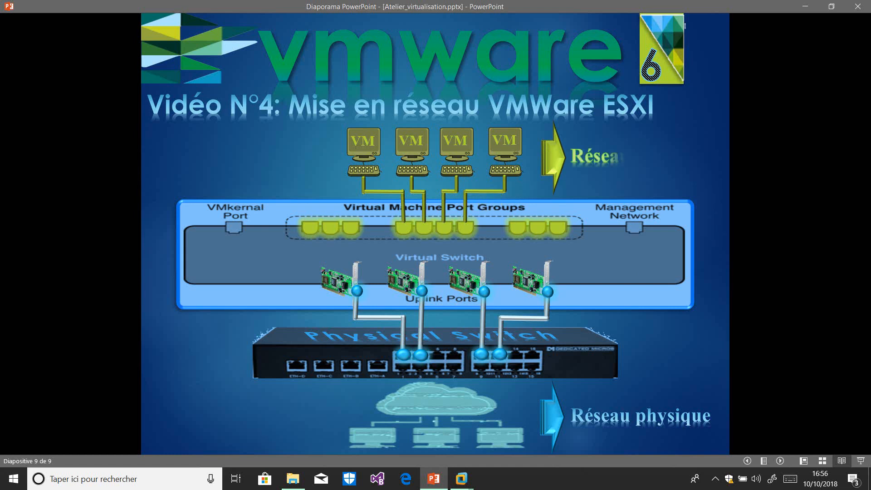
Play the last animation, boxing VMkernel Port and Management Network under 'Réseau virtuel'.
key("Right")
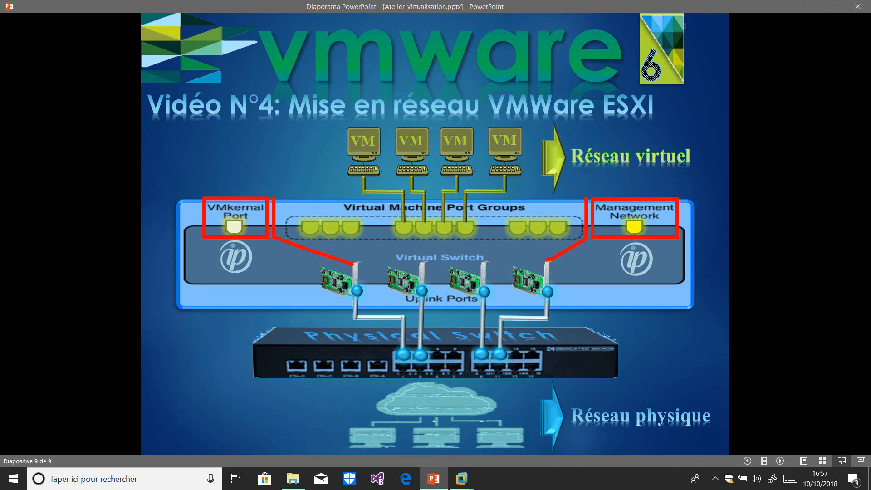
Exit the slideshow and wake the Openfiler storage VM's blanked console.
left_click(803, 9)
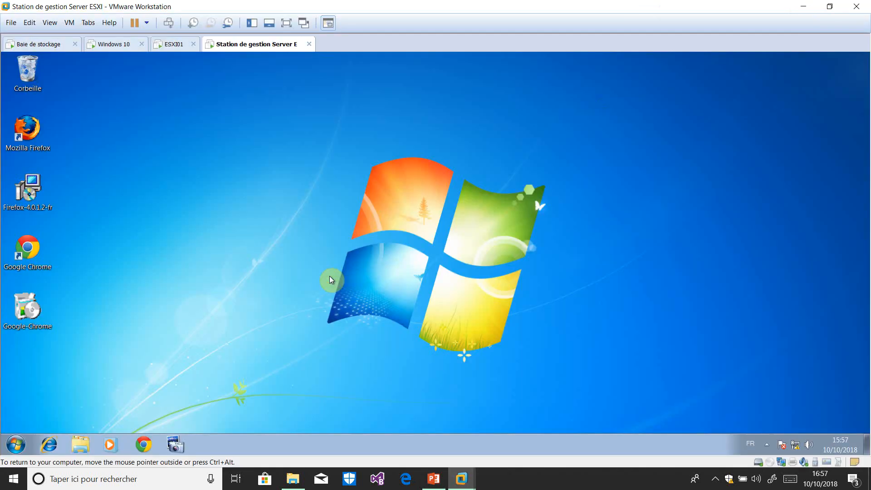
left_click(33, 44)
left_click(306, 244)
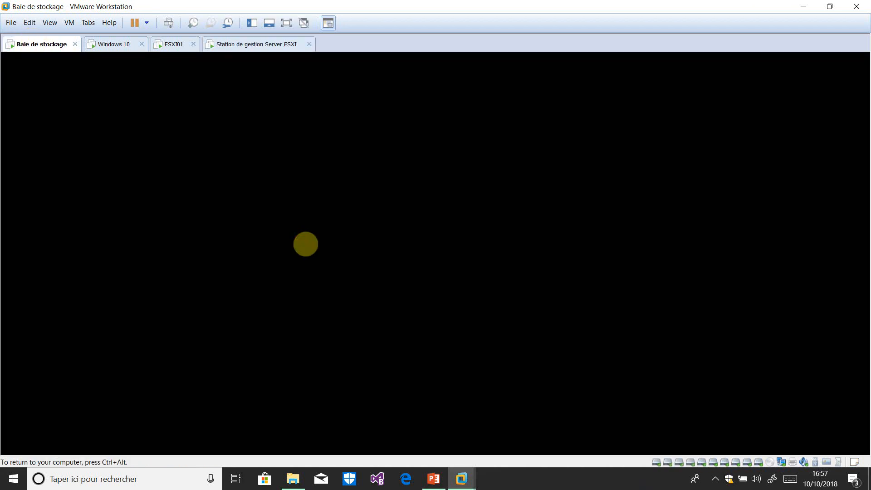
key("space")
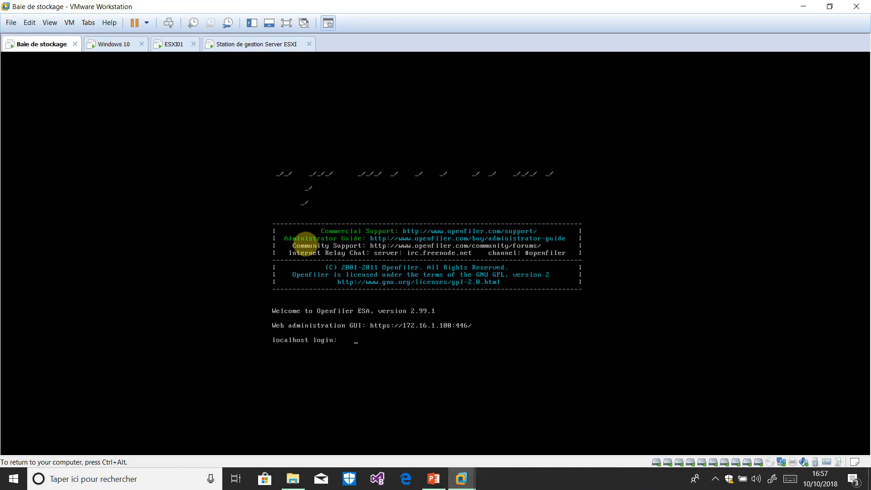
key("ctrl+alt")
Check the Windows 10 VM, then bring up the ESXI01 host console.
left_click(103, 44)
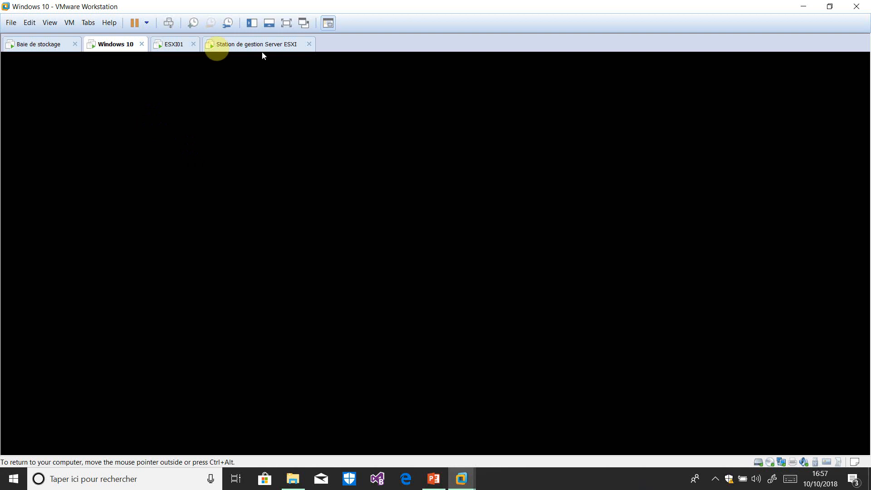
scroll(691, 217, "up", 5)
scroll(691, 118, "up", 2)
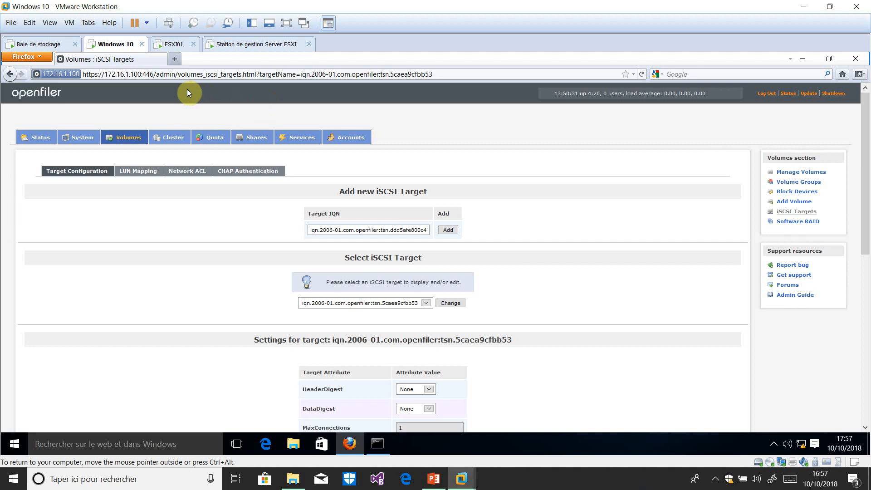
left_click(172, 44)
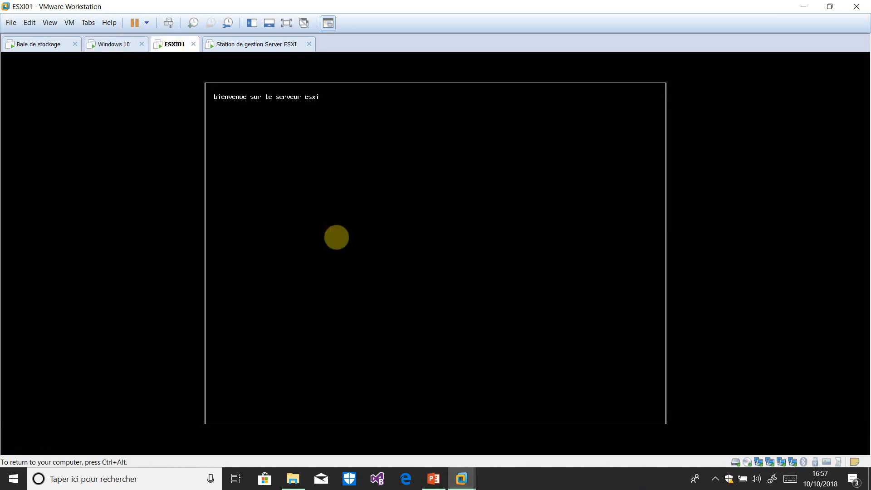
Log in to the ESXI01 console as root, then switch to the management station VM.
key("F2")
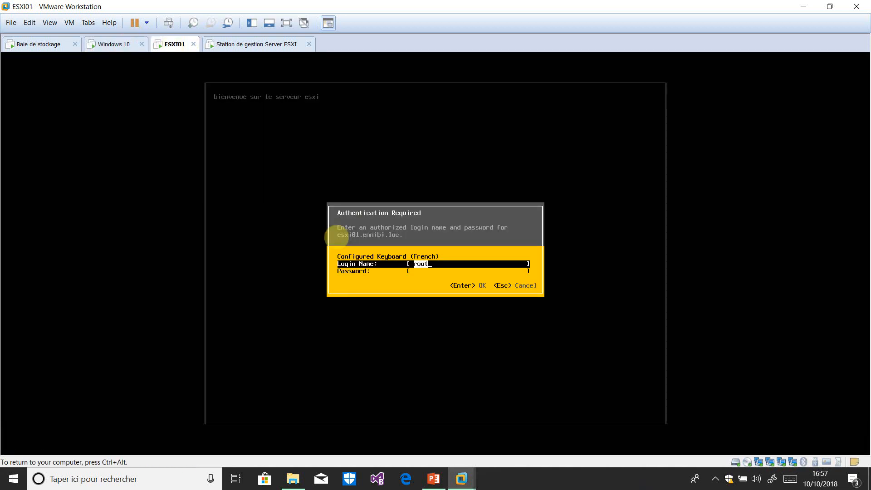
key("Tab")
type("***")
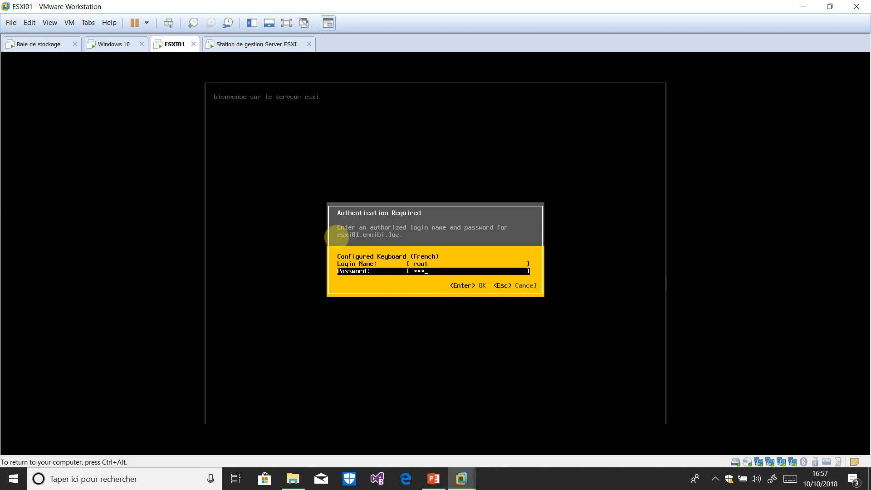
type("****")
key("Return")
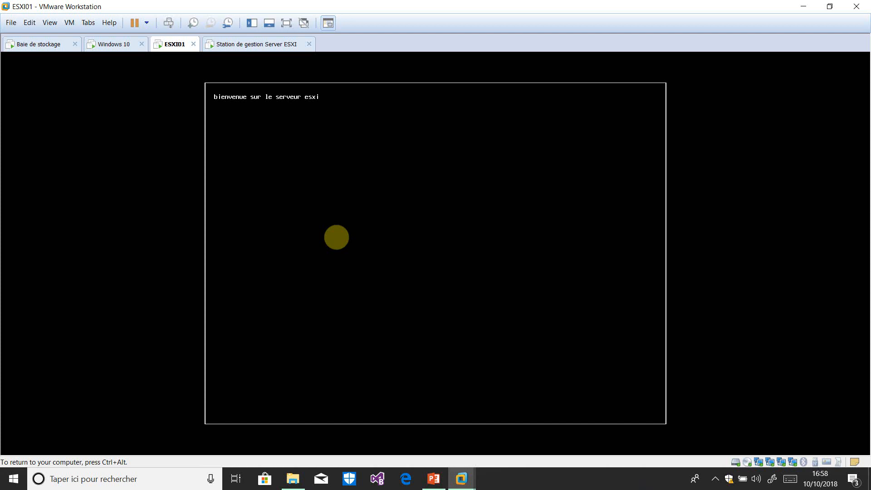
key("ctrl+alt")
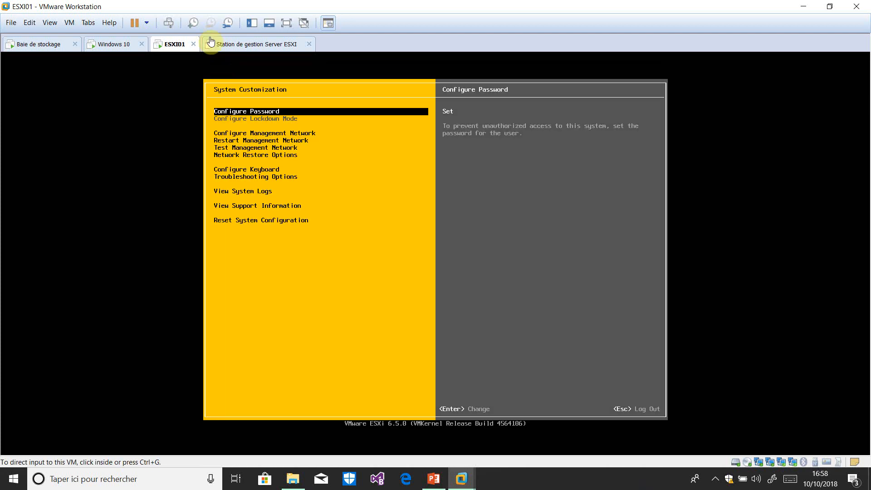
left_click(261, 46)
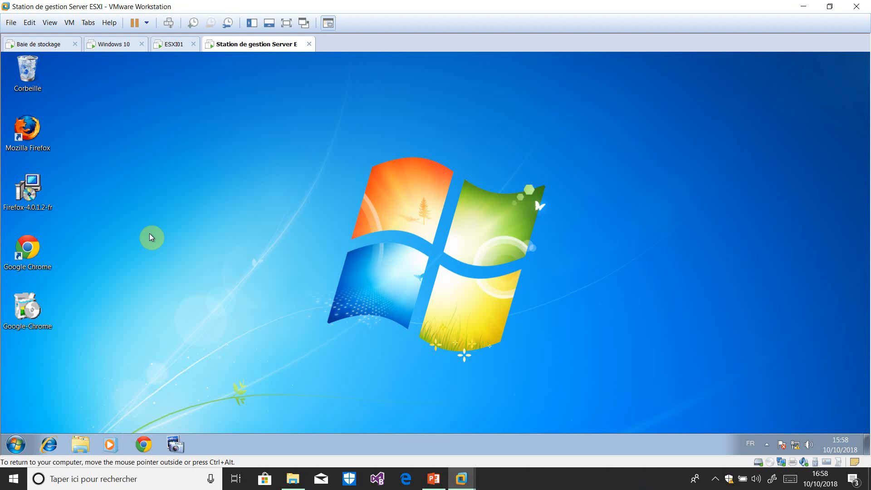
Launch Chrome, load 192.168.1.201 and proceed past the SSL certificate warning.
left_click(143, 444)
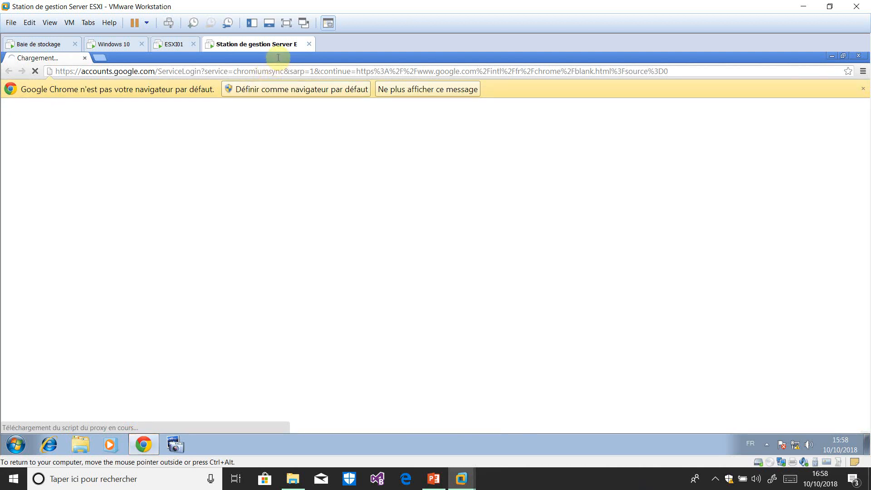
left_click(346, 71)
type("17")
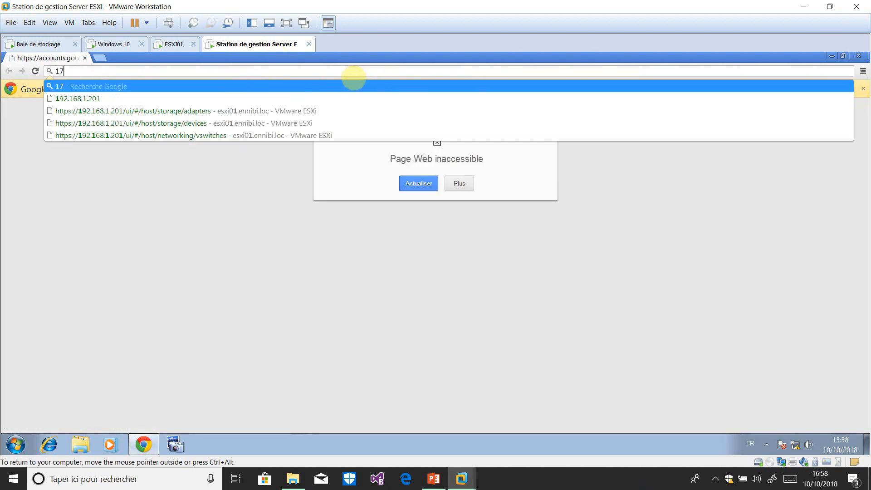
key("BackSpace")
type("92.168.1.201")
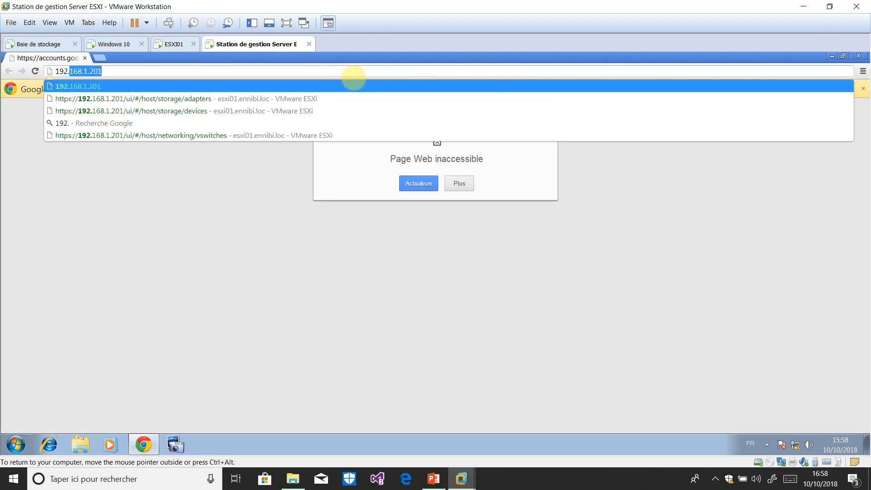
key("Return")
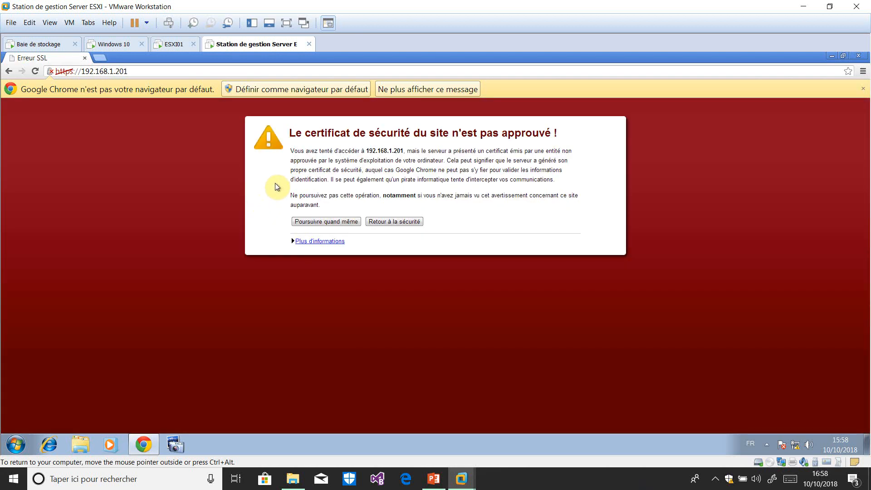
left_click(332, 222)
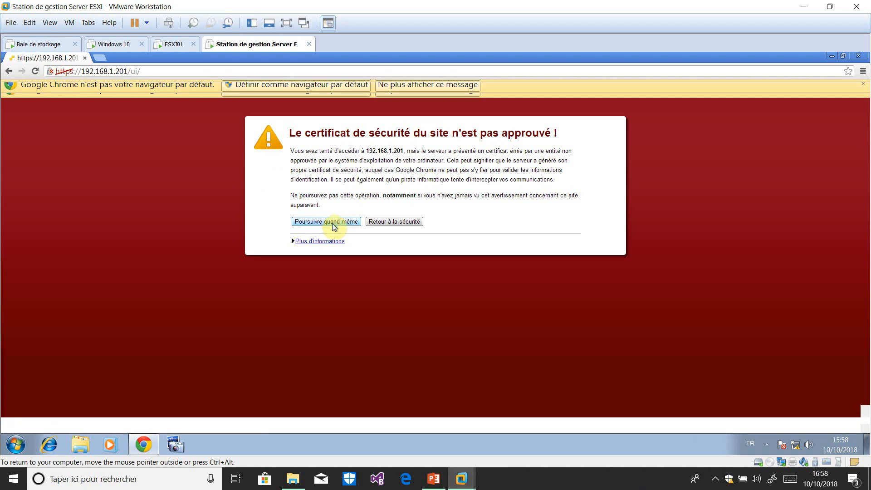
left_click(333, 222)
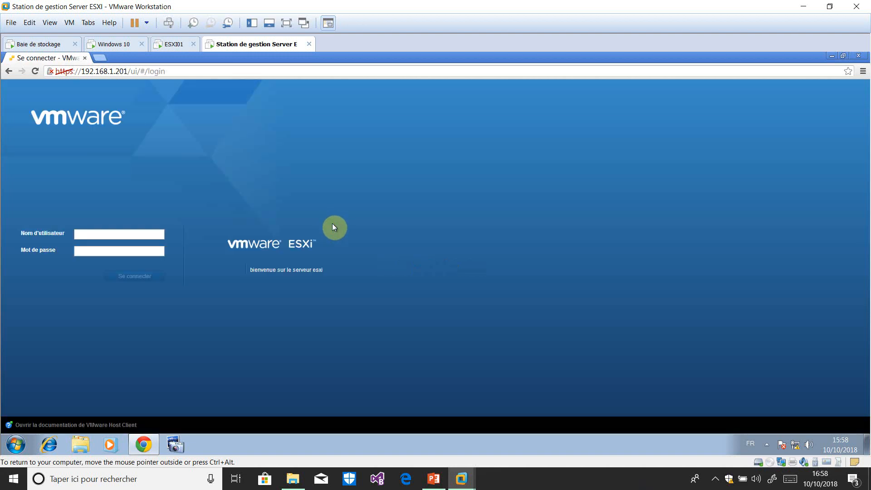
Sign in to the host client as root with the account password.
left_click(106, 232)
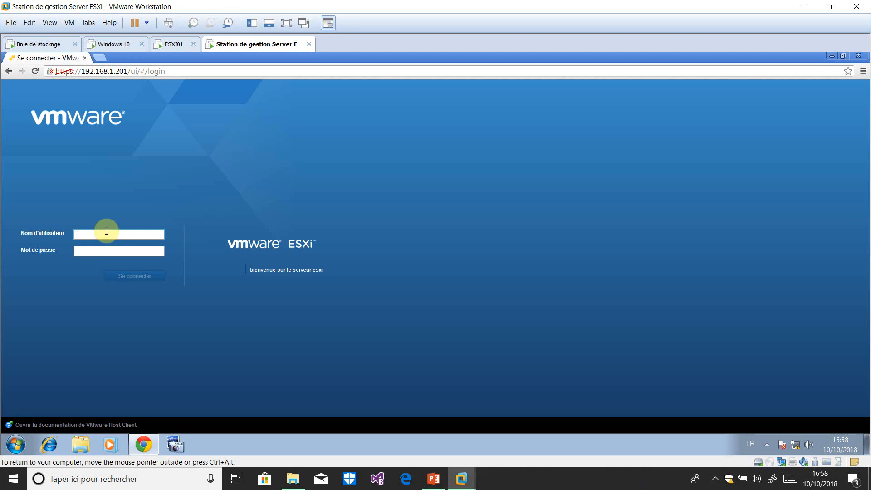
type("root")
key("Tab")
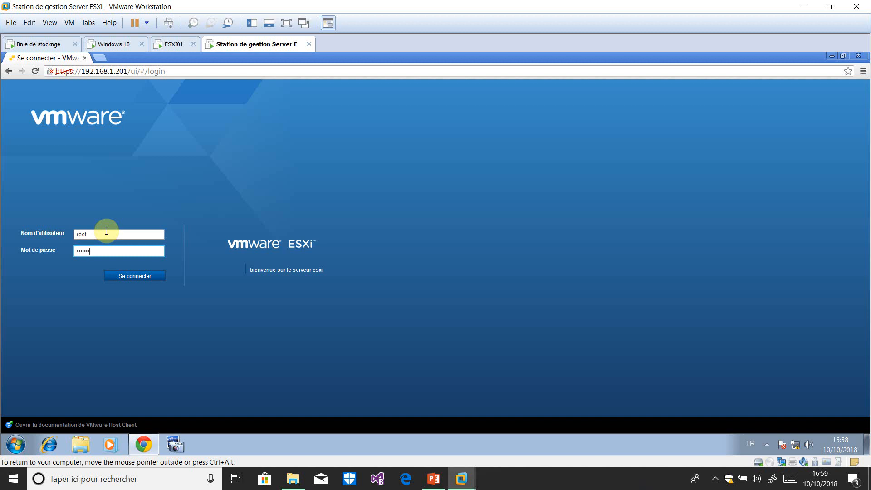
key("Return")
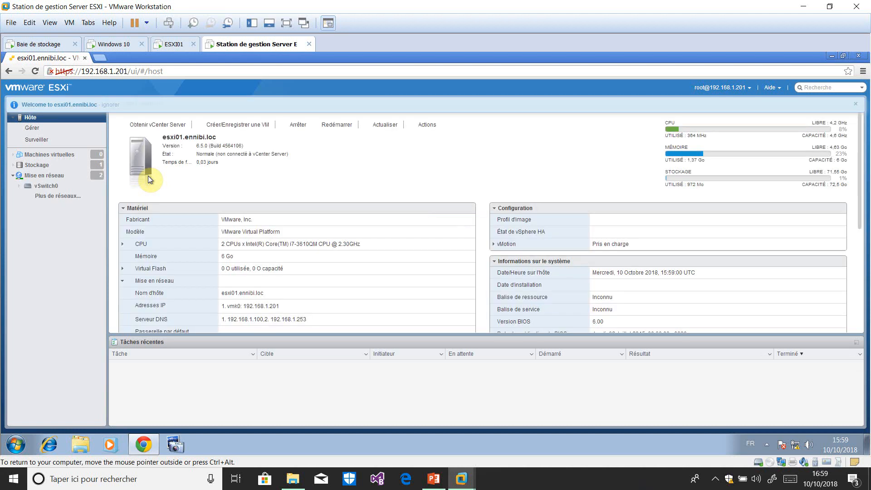
Open the Networking page, view the port groups, then the virtual switches list.
left_click(38, 175)
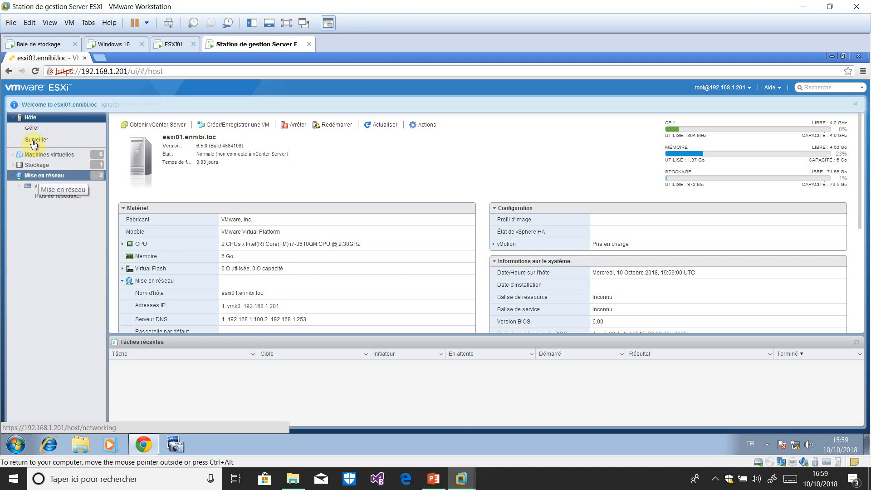
left_click(44, 176)
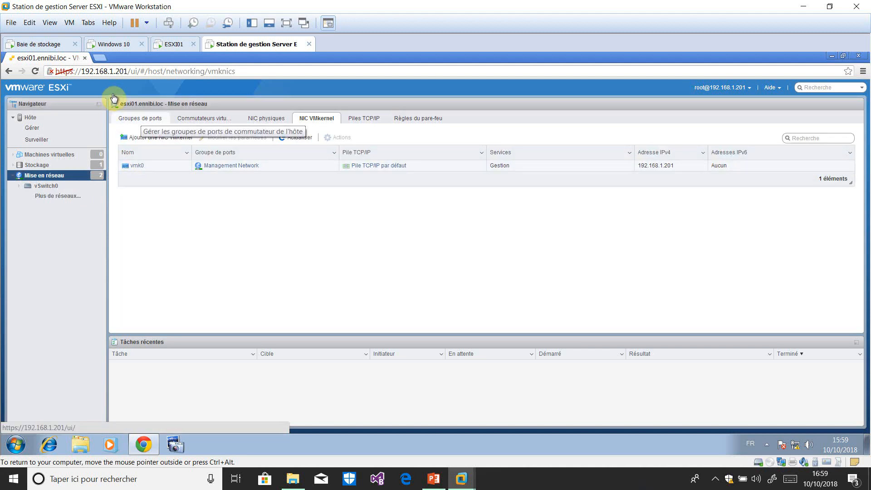
left_click(138, 118)
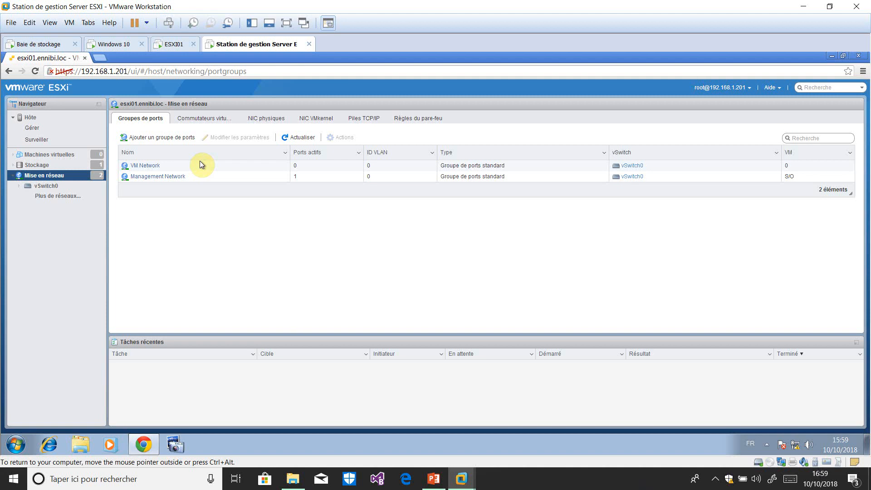
left_click(210, 117)
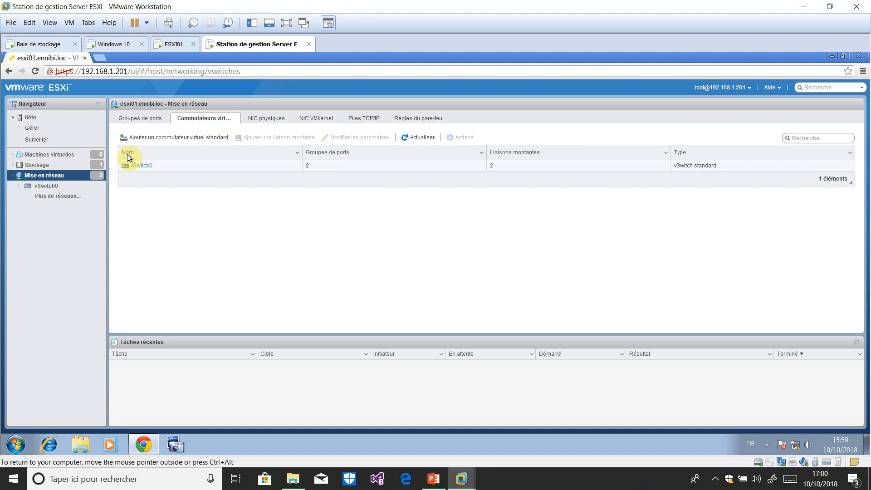
Pause the screen recorder, then open vSwitch0's details.
left_click(715, 478)
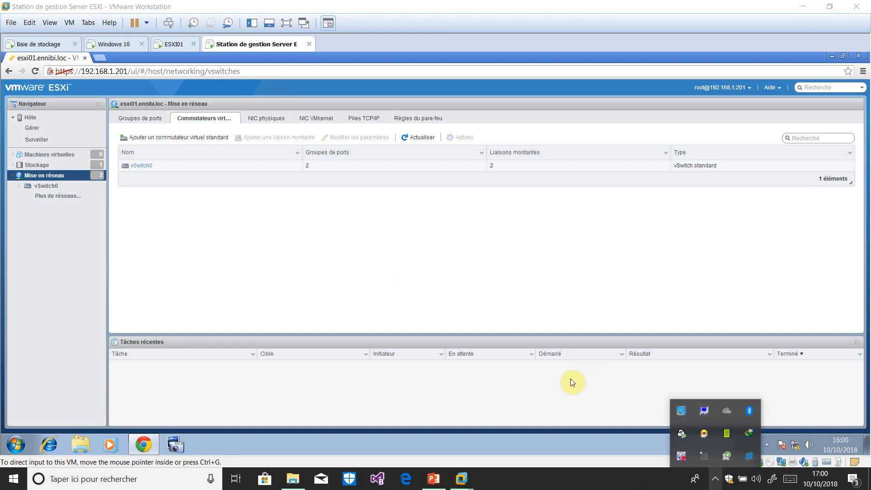
right_click(686, 458)
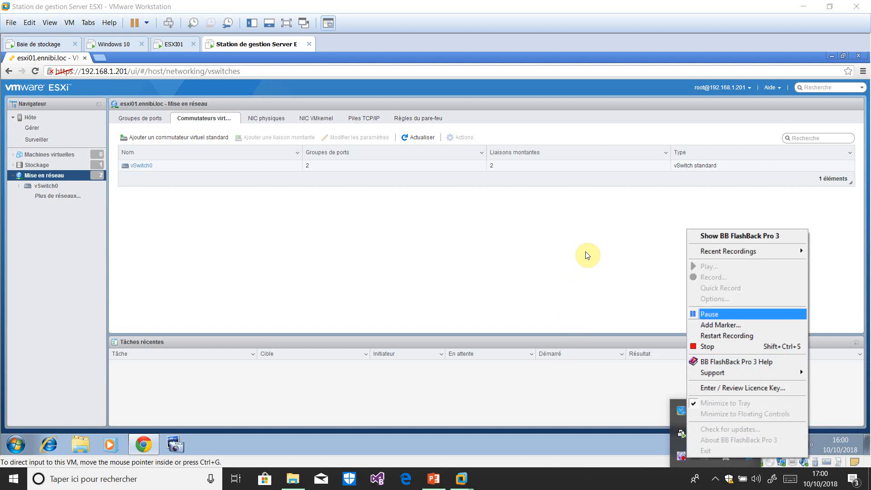
left_click(721, 313)
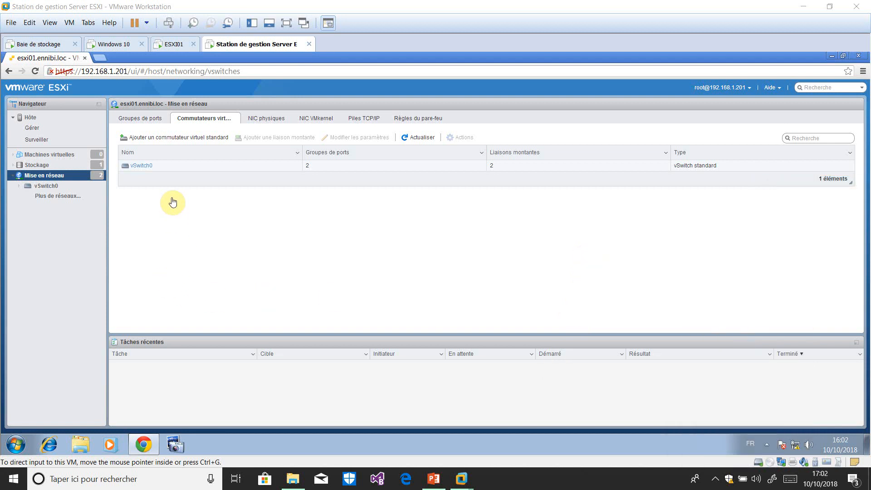
left_click(216, 249)
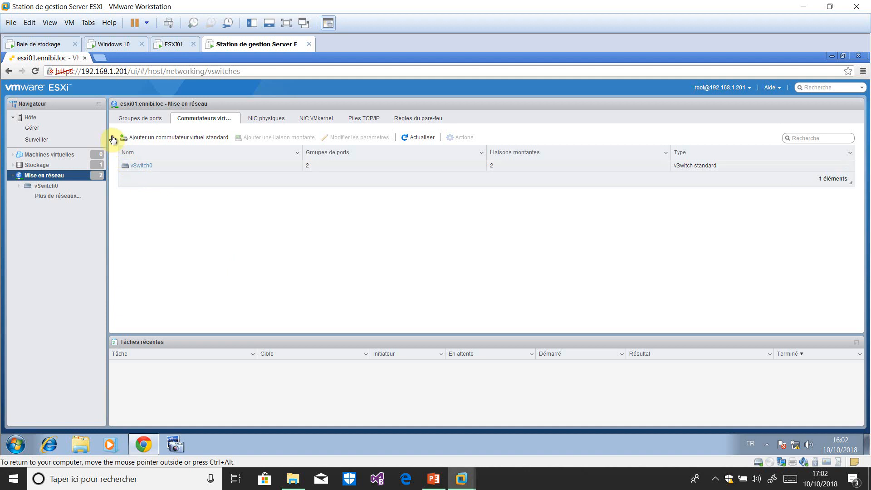
left_click(141, 166)
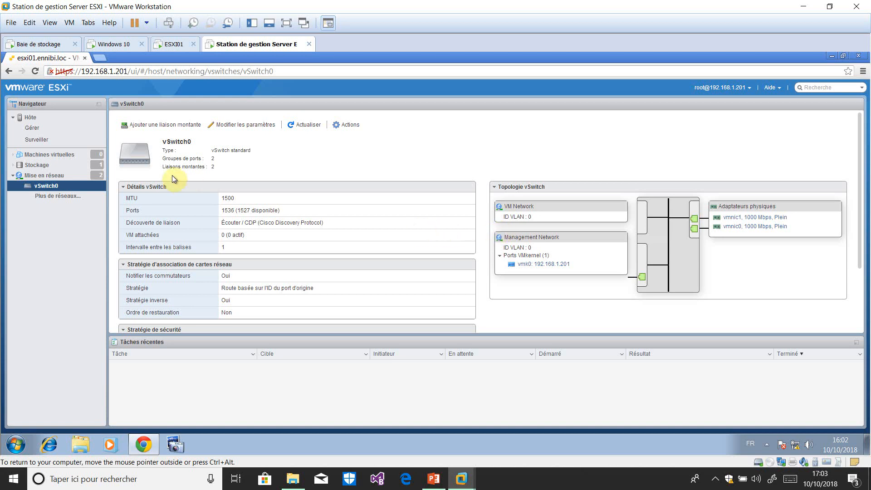
Review the physical NICs and VMkernel NICs lists, then return to the virtual switches.
left_click(48, 176)
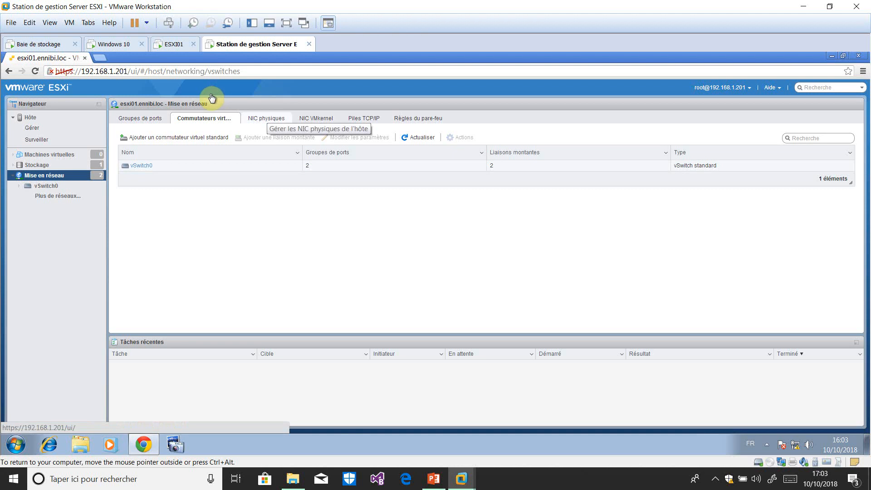
left_click(264, 119)
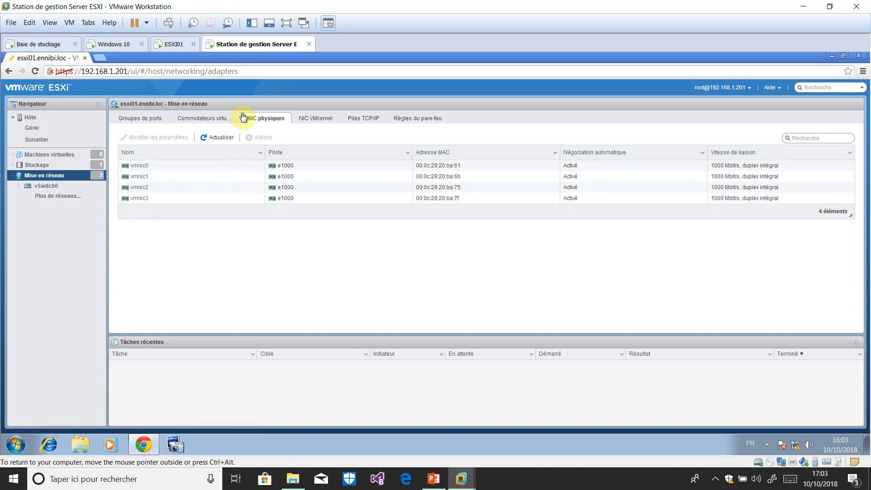
left_click(312, 117)
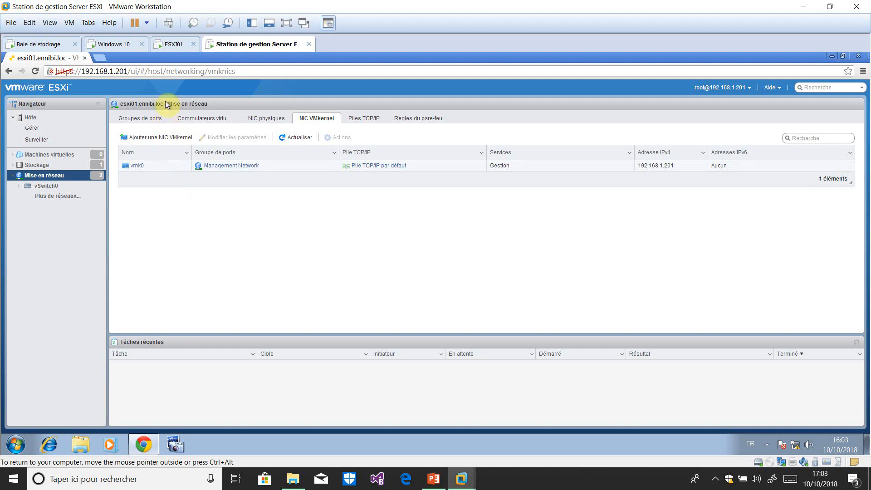
left_click(207, 119)
left_click(208, 120)
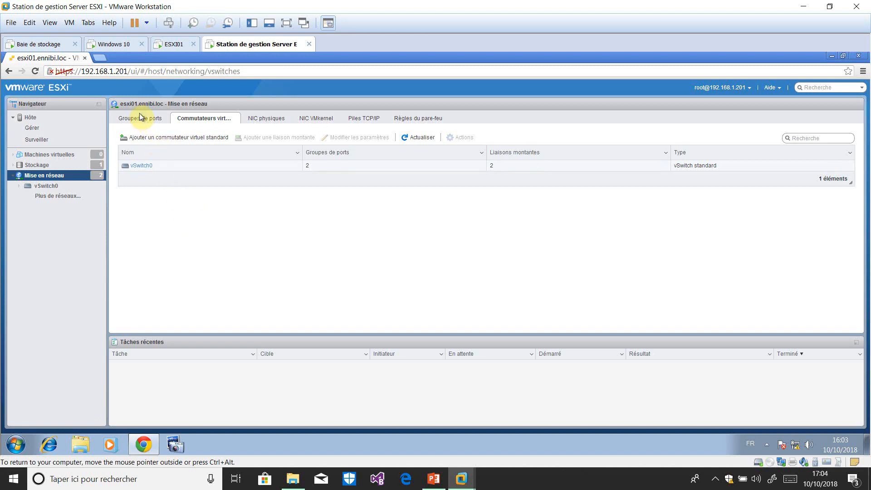
Add standard virtual switch Vswitch1 using vmnic2 as its uplink.
left_click(174, 137)
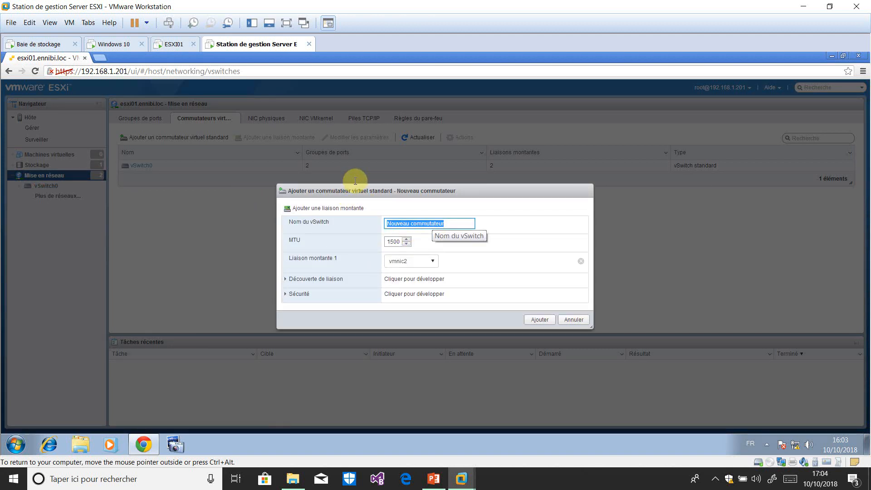
type("Vs")
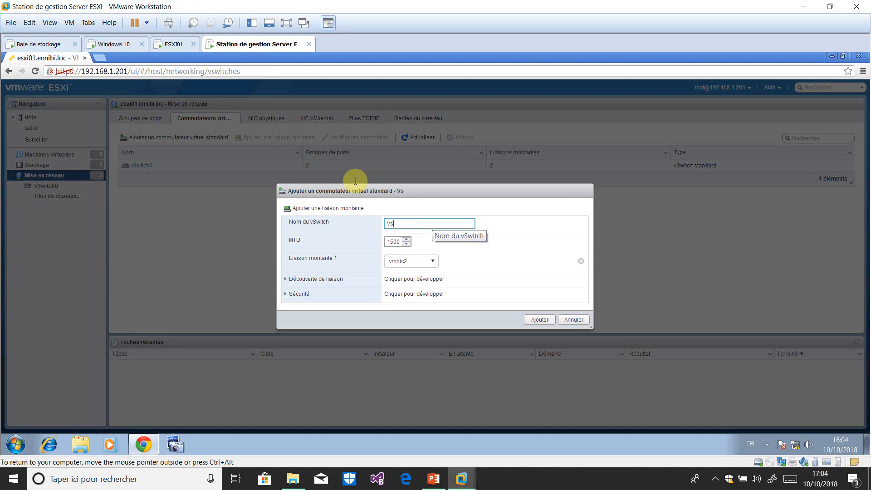
type("witch1")
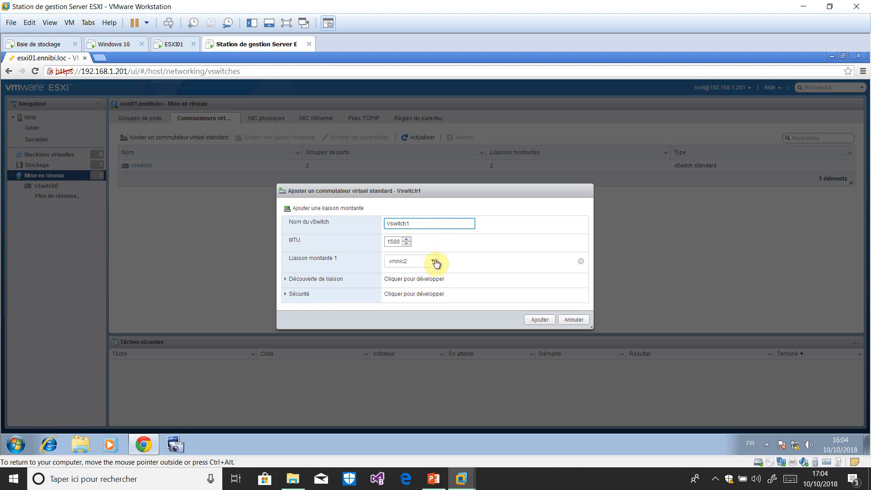
left_click(542, 322)
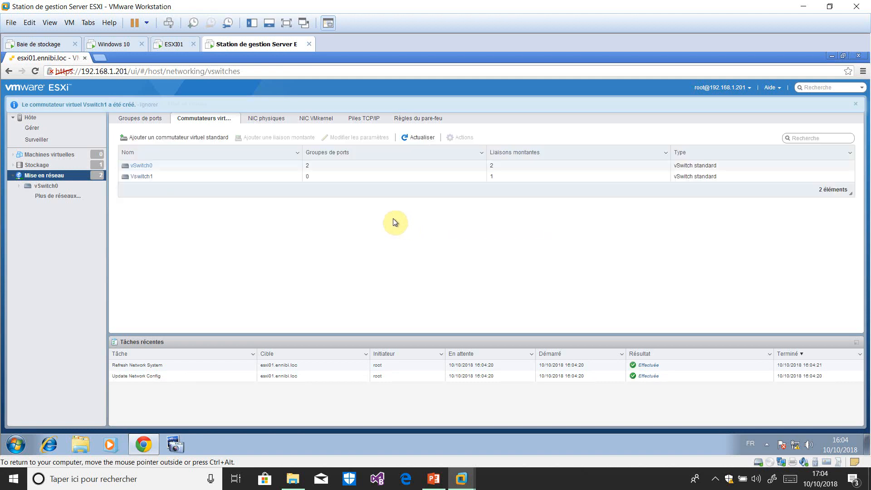
Review Vswitch1's topology, then list the VMkernel NICs, showing vmk0 at 192.168.1.201.
left_click(146, 179)
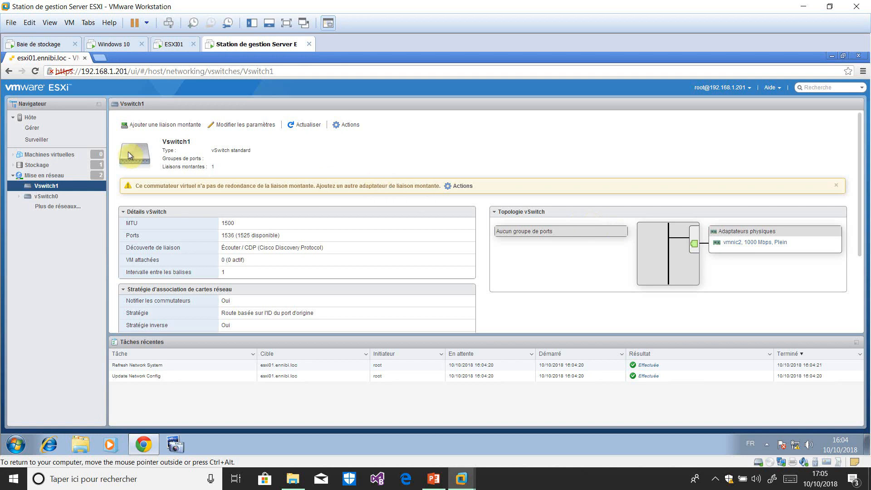
left_click(56, 178)
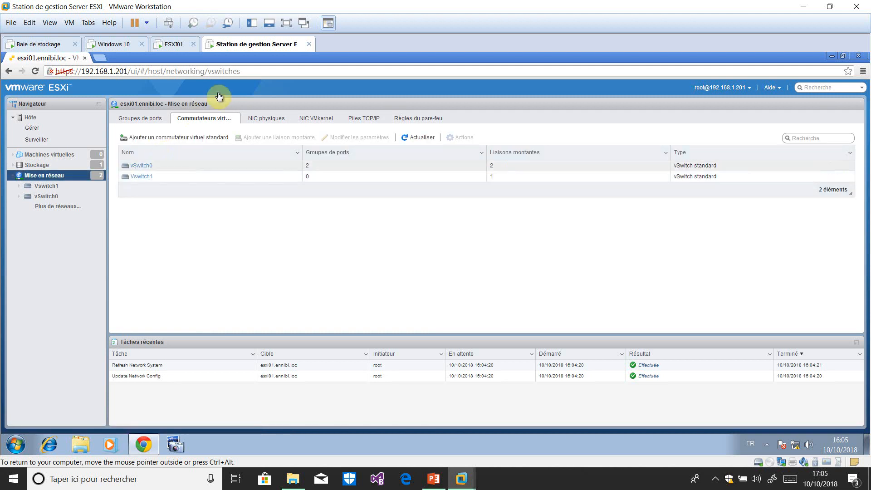
left_click(310, 118)
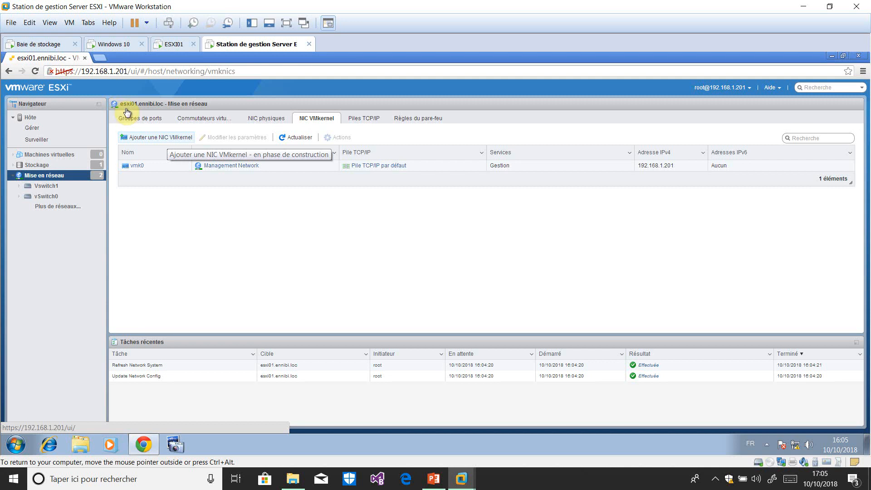
Start a new VMkernel NIC on a new port group 'storage iscsi' attached to Vswitch1.
left_click(156, 136)
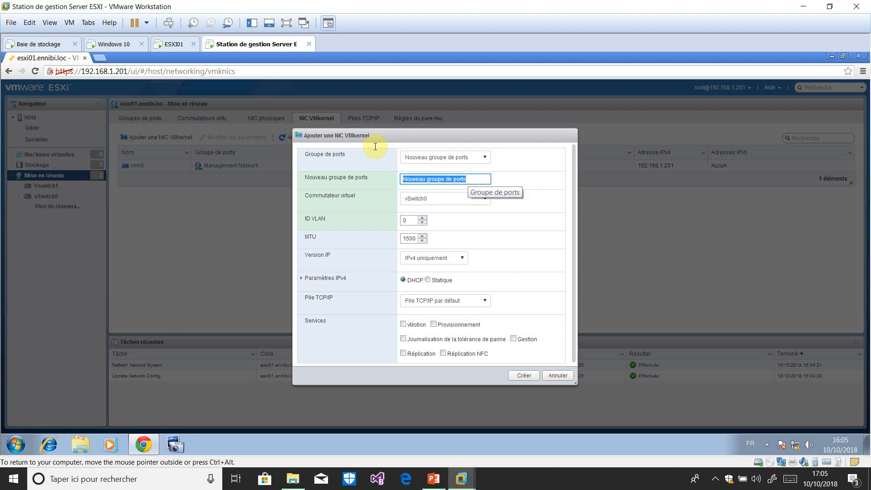
type("stirage")
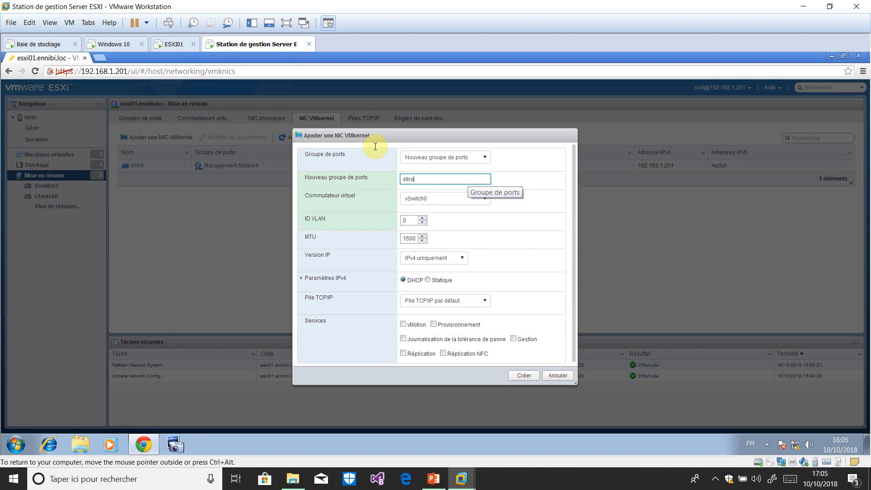
key("BackSpace")
key("BackSpace")
key("BackSpace")
key("BackSpace")
key("BackSpace")
key("BackSpace")
type("orage iscsi")
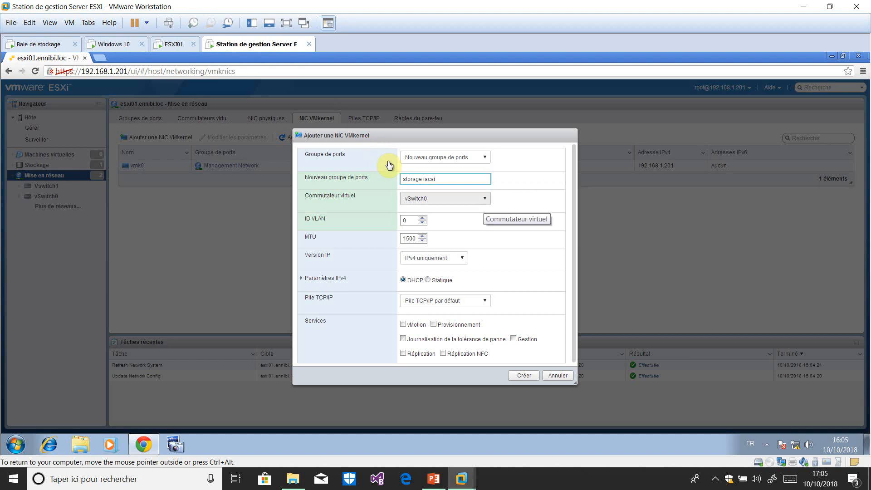
left_click(484, 200)
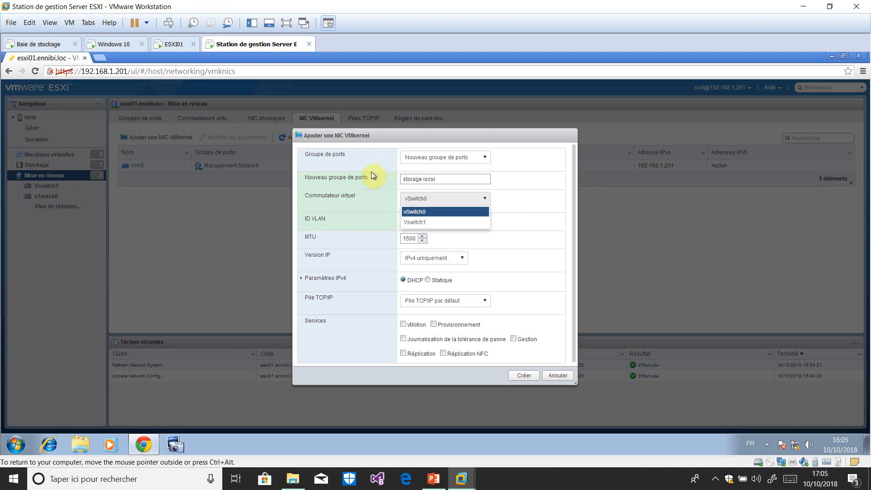
left_click(463, 222)
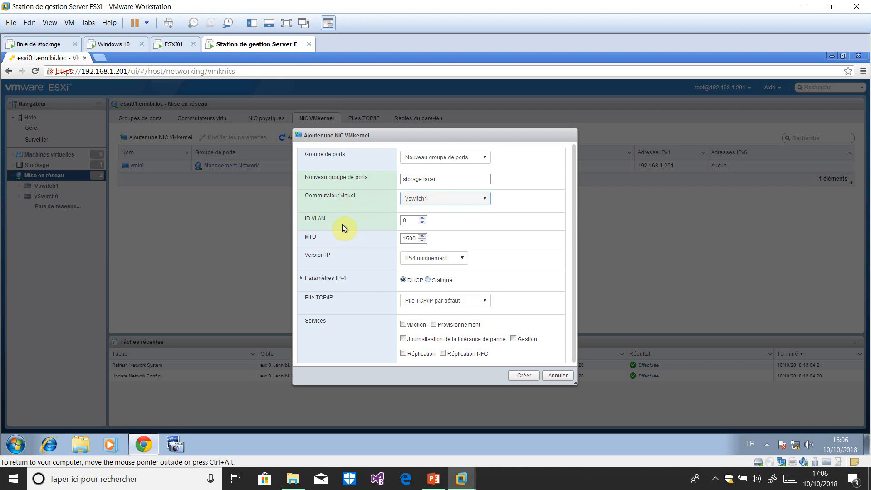
Give it static IPv4 172.16.1.120 with mask 255.255.255.0 and create vmk1.
left_click(427, 280)
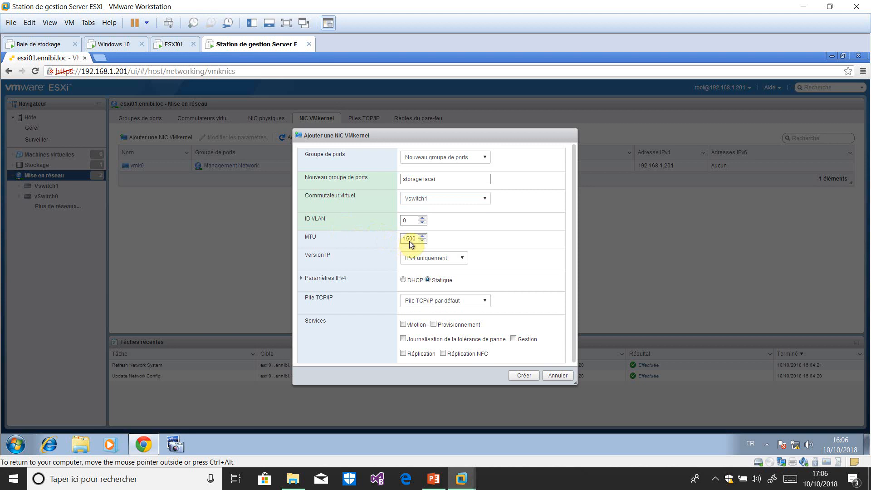
left_click(302, 279)
left_click(404, 298)
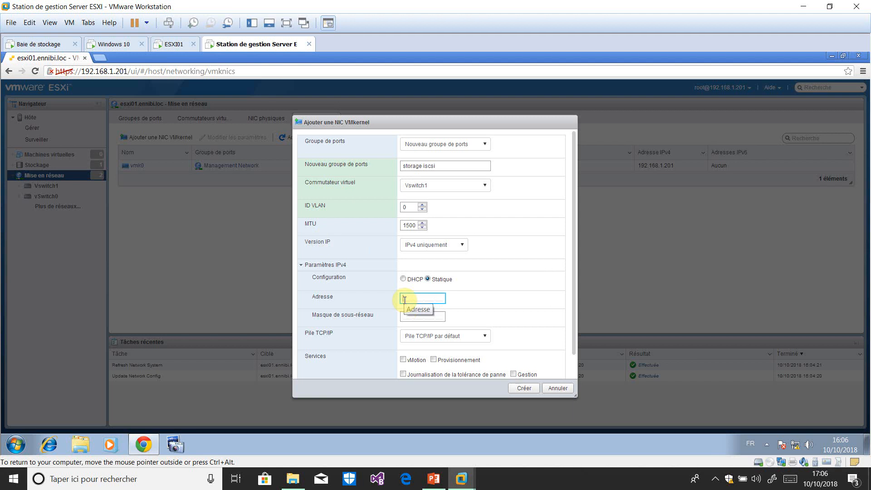
type("172.16.1")
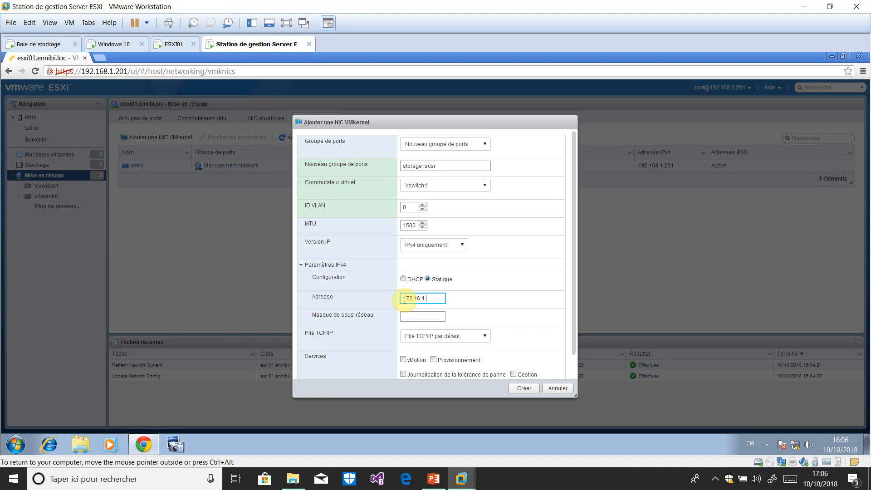
type(".120")
left_click(403, 317)
type("255.255.255.0")
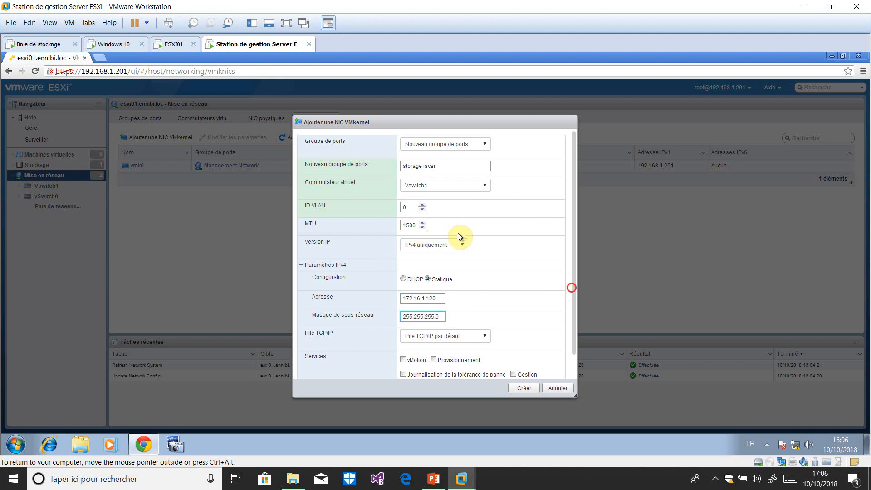
scroll(459, 254, "down", 1)
left_click(573, 354)
left_click(520, 389)
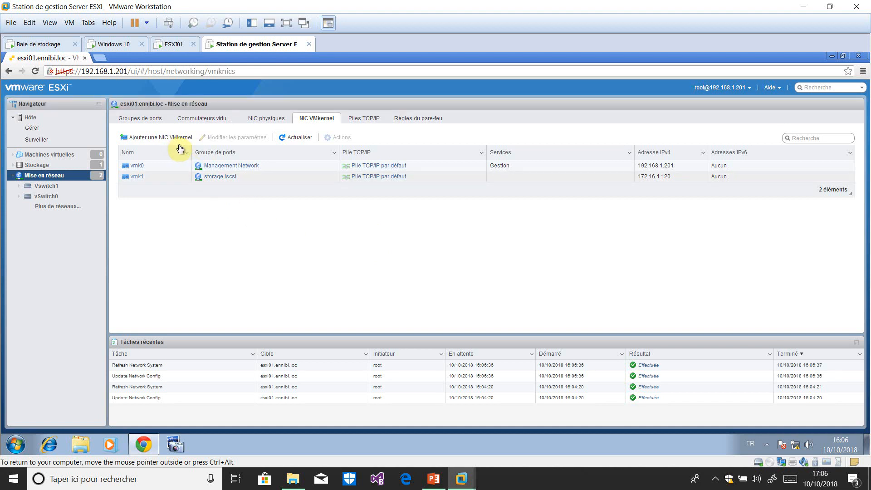
Open Vswitch1 from the virtual switches list to see storage iscsi (vmk1) linked to vmnic2.
left_click(198, 118)
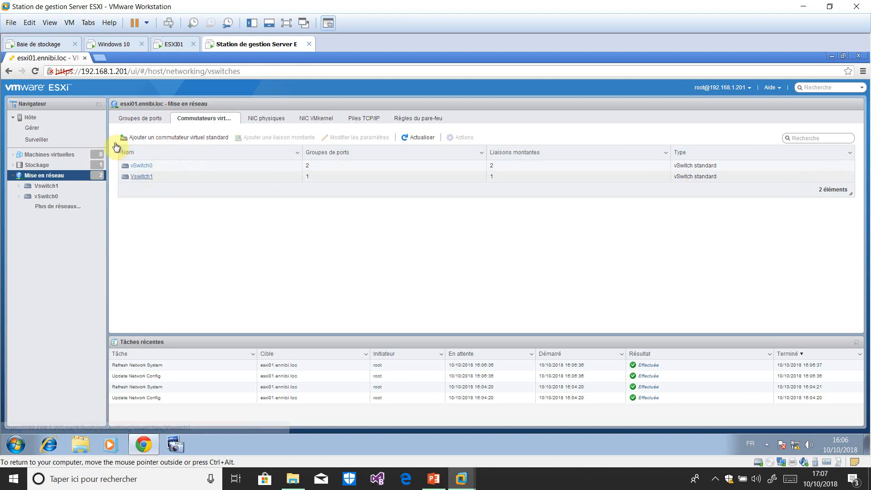
left_click(142, 177)
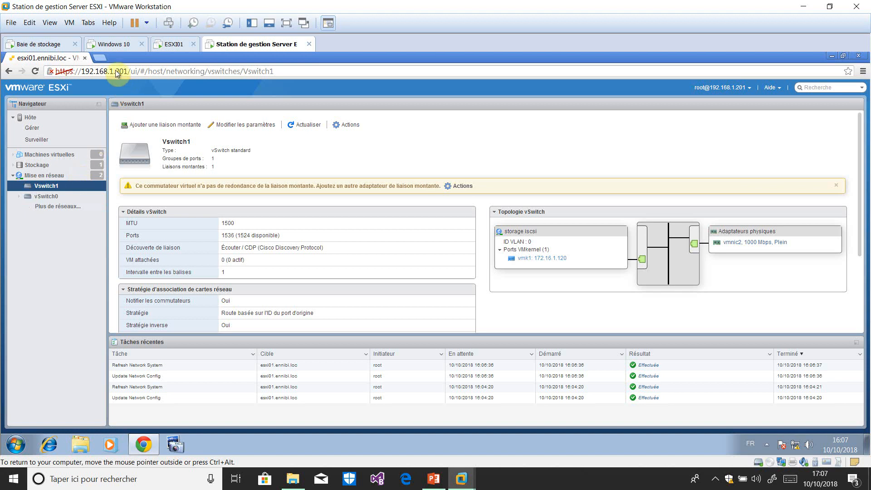
left_click(31, 44)
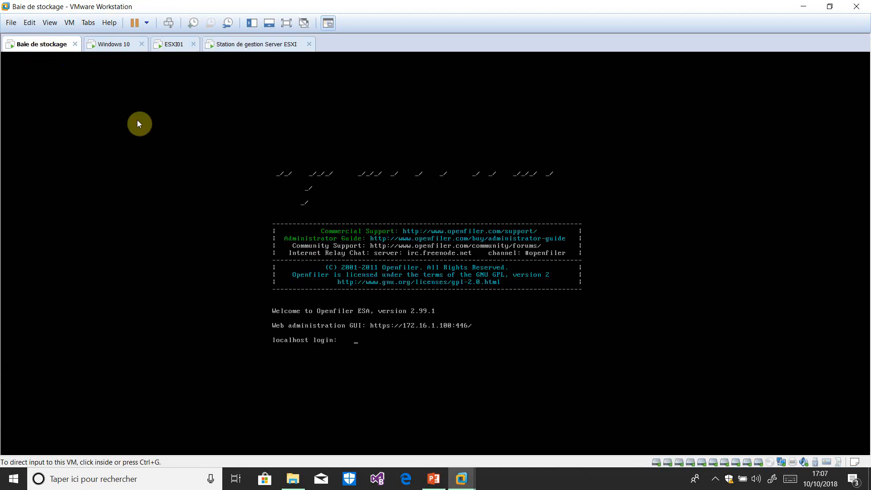
left_click(368, 330)
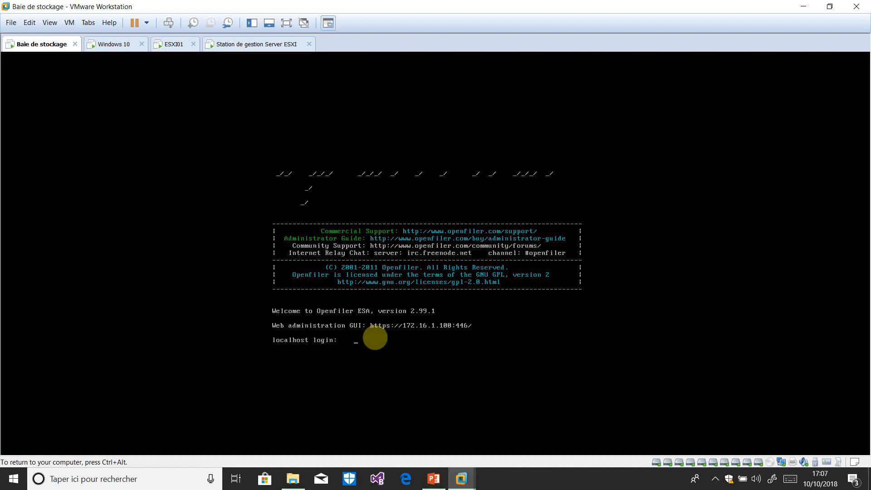
type("root")
key("Return")
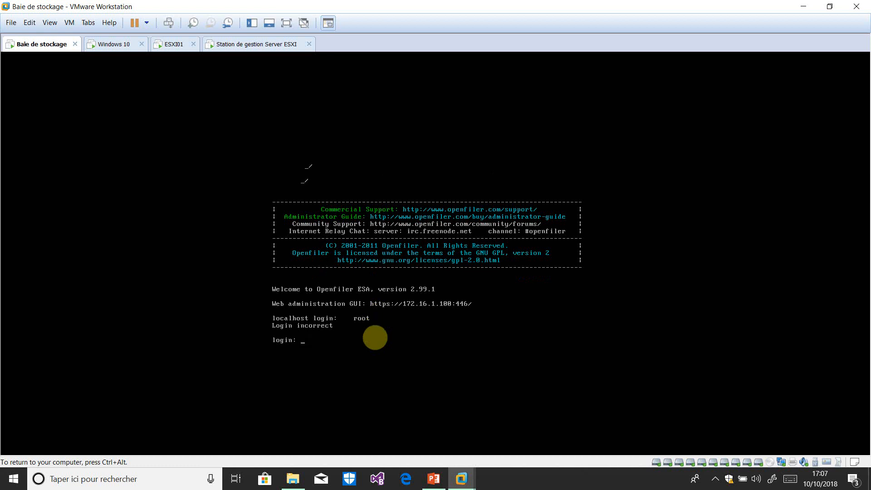
type("root")
key("Return")
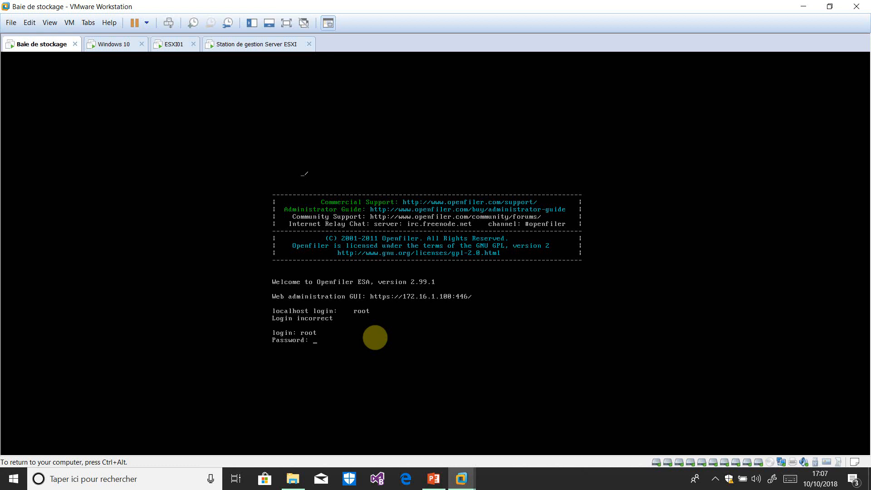
key("Return")
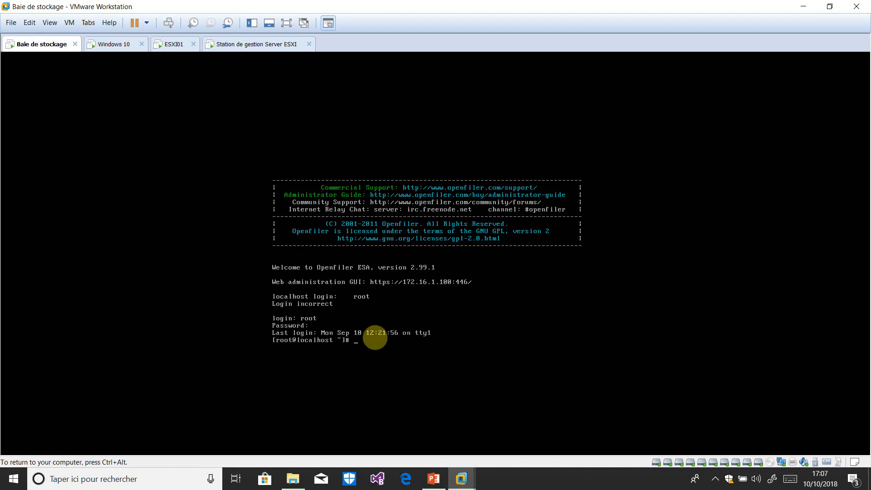
type("ifconfig")
key("Return")
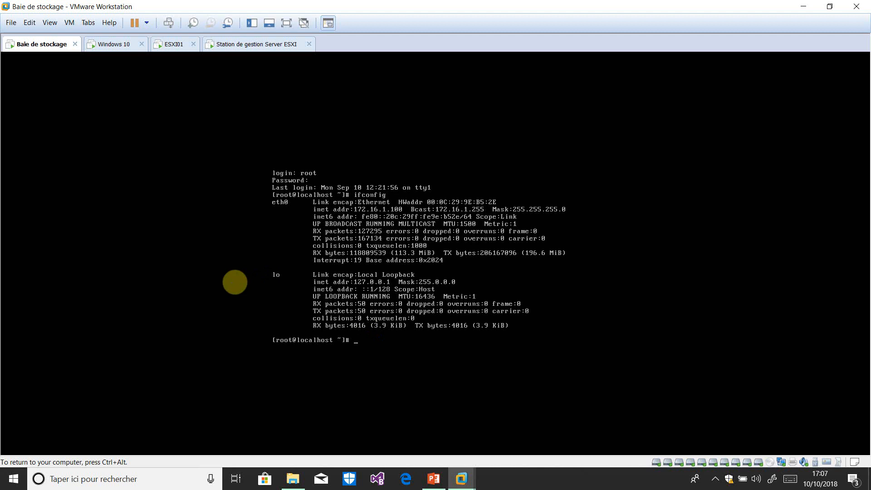
type("exit")
key("Return")
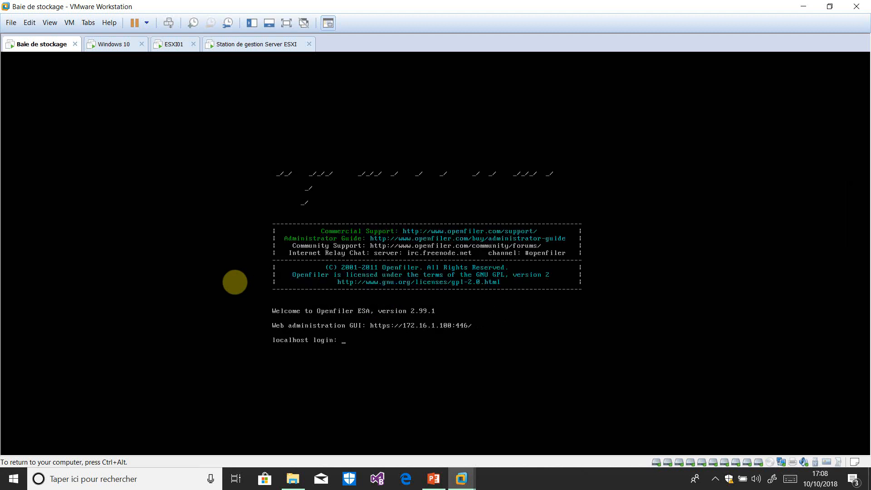
key("ctrl+alt")
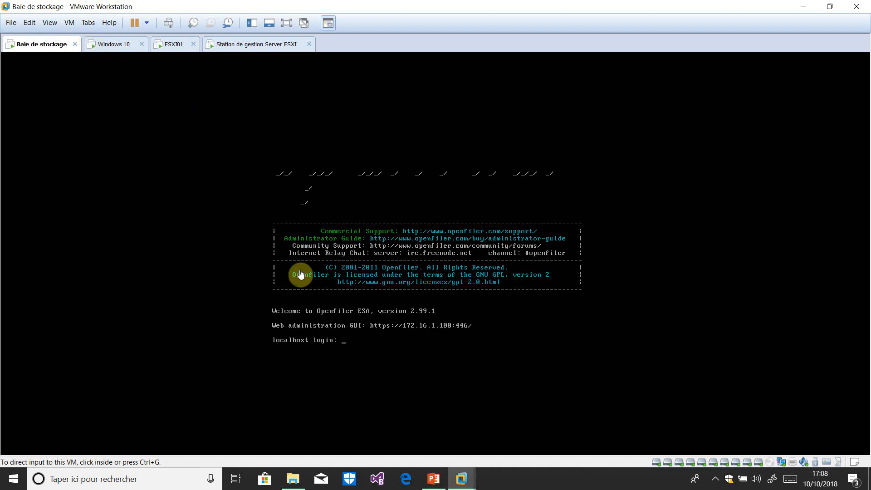
left_click(381, 344)
type("root")
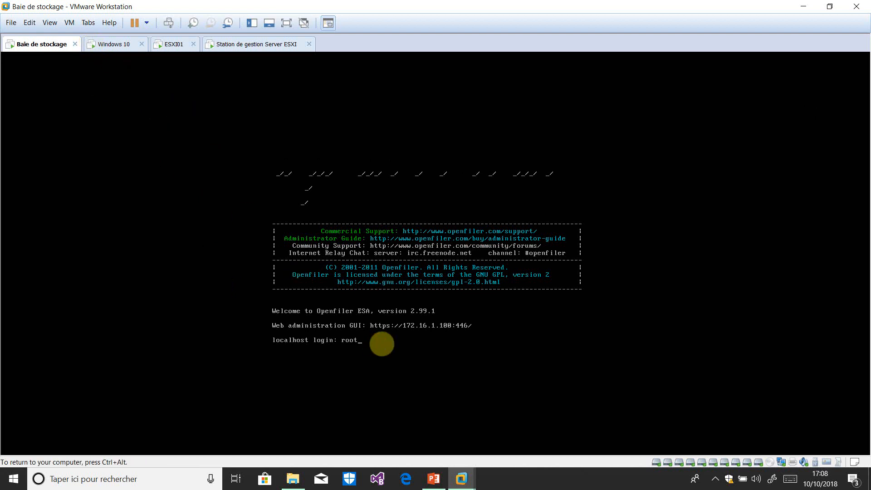
key("Return")
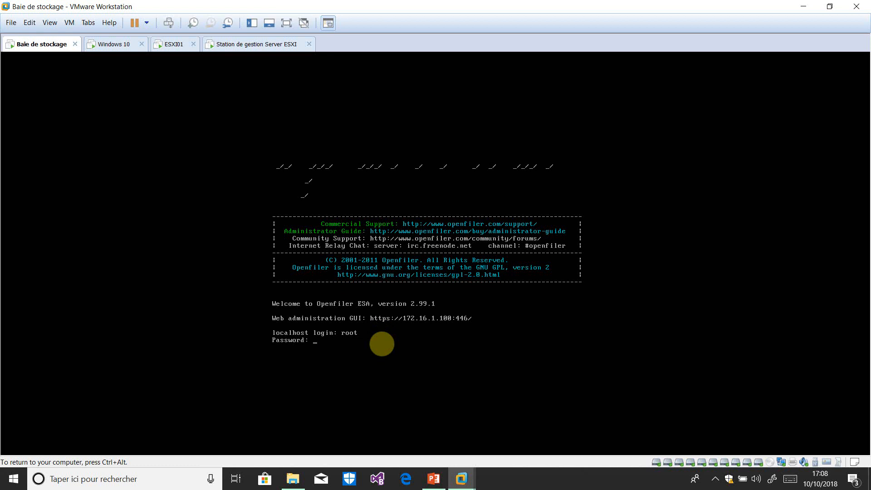
key("Return")
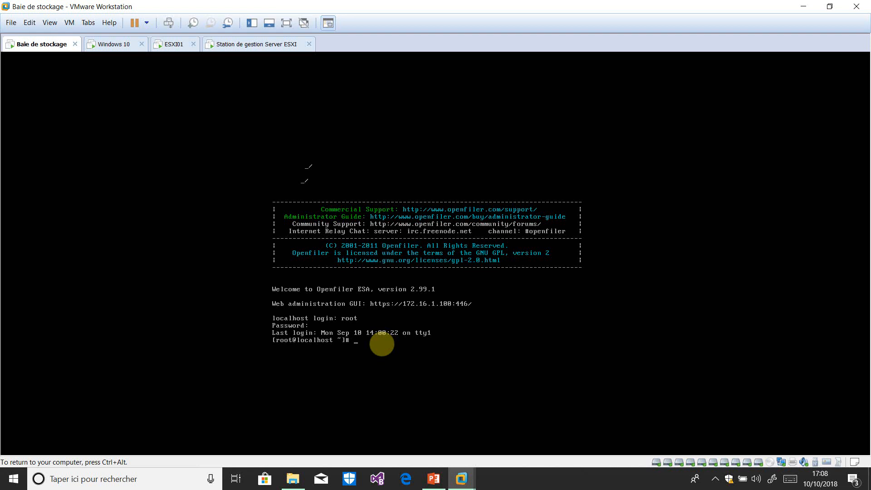
type("ping 172.16.1.120")
key("Return")
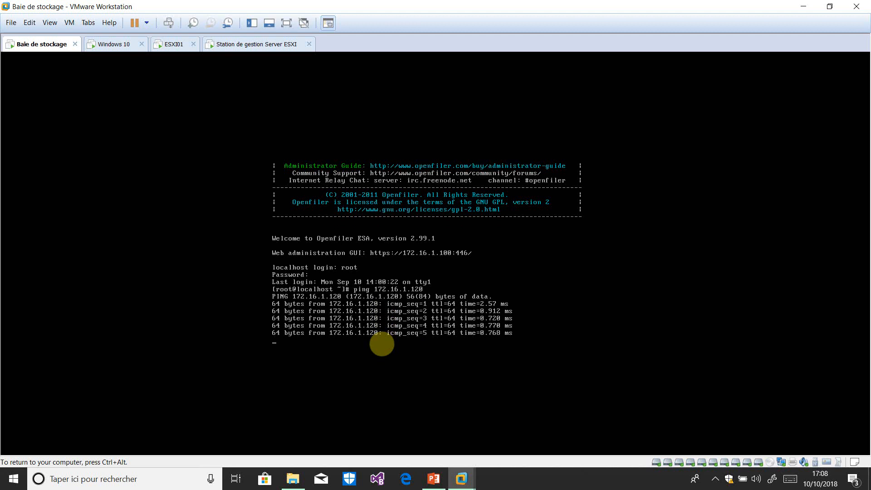
key("ctrl+c")
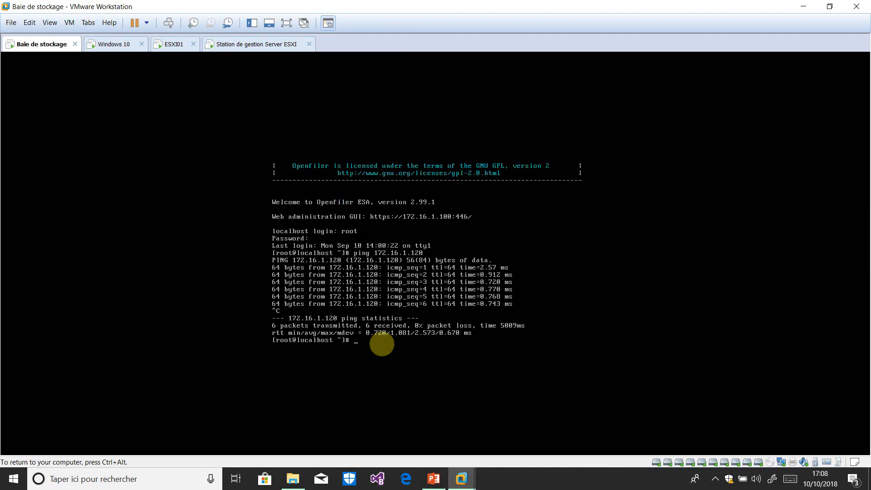
type("exit")
key("Return")
key("ctrl+alt")
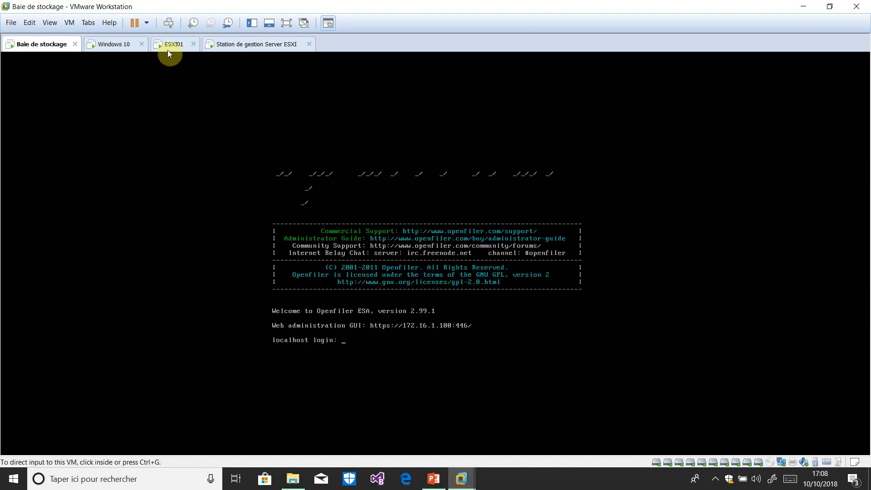
Return to the ESXi management station and list physical NICs vmnic0–vmnic3 under Networking.
left_click(193, 42)
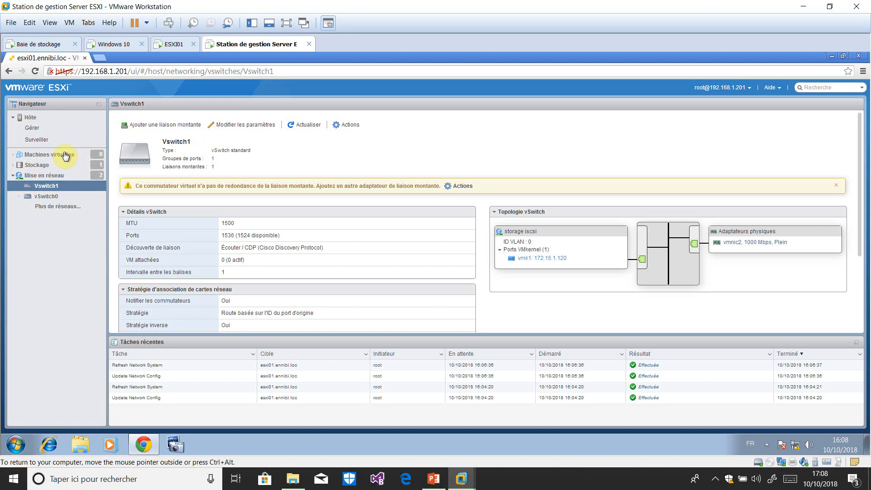
left_click(45, 177)
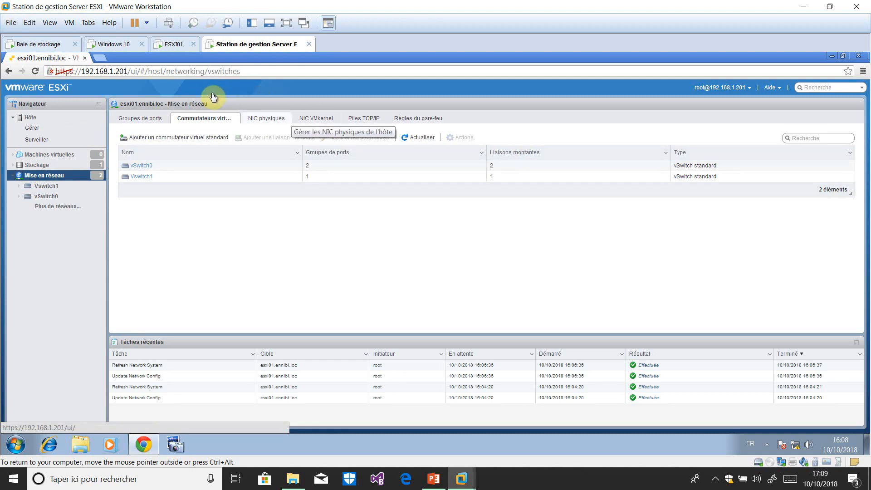
left_click(266, 118)
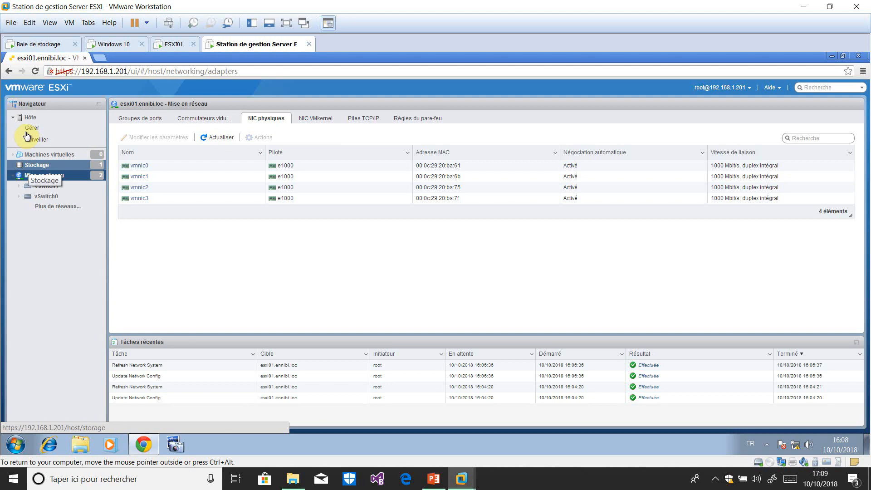
Show the host's datastores under Storage, listing only datastore1 (VMFS5, 72.5 Go).
left_click(34, 165)
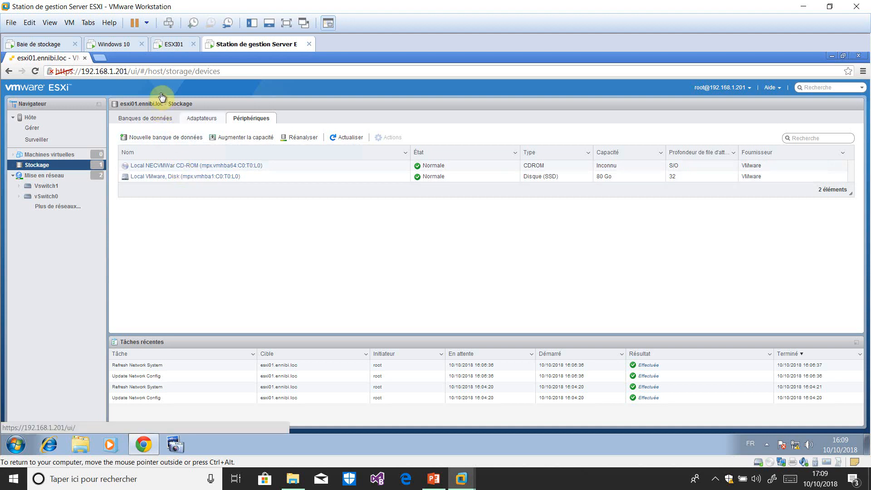
left_click(148, 119)
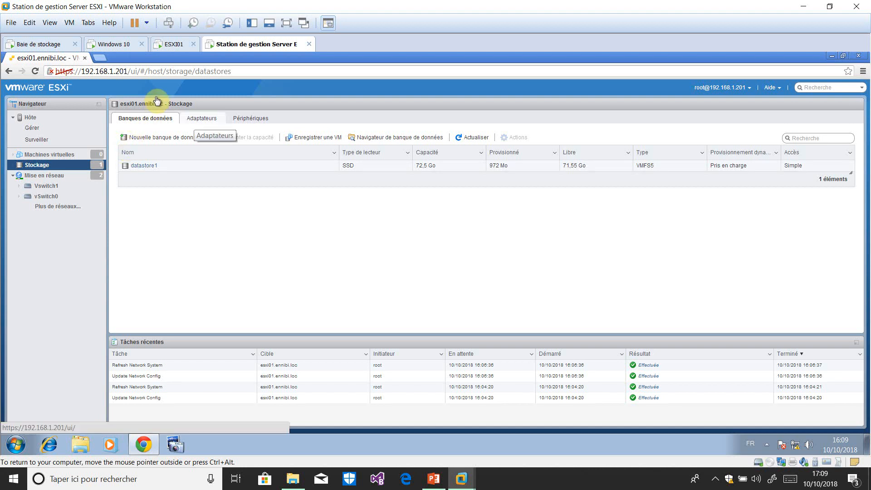
Enable software iSCSI from the storage adapters' iSCSI configuration.
left_click(196, 119)
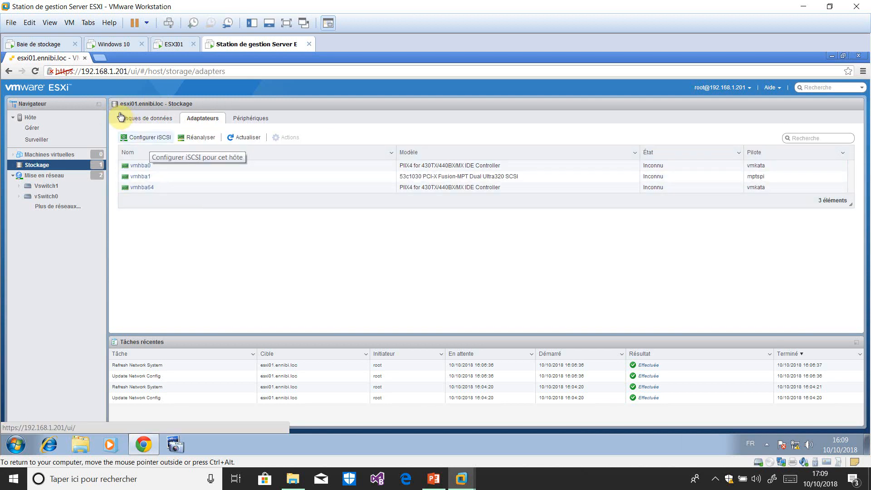
left_click(147, 137)
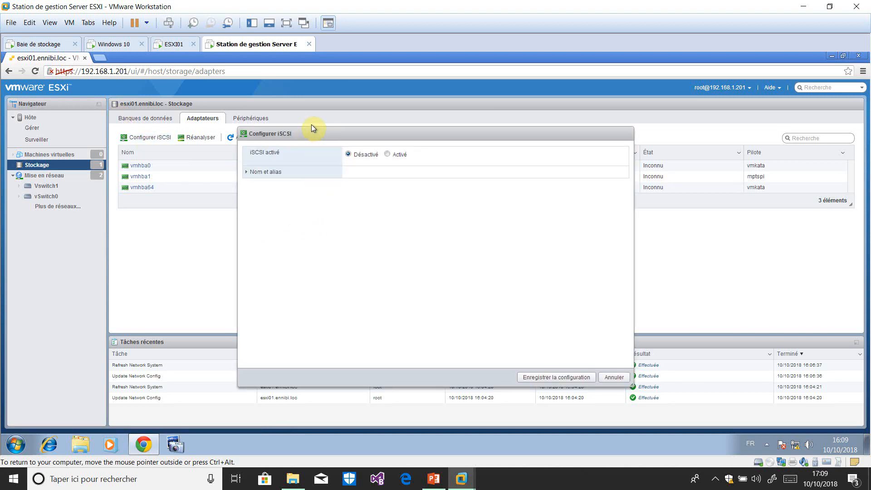
left_click(387, 155)
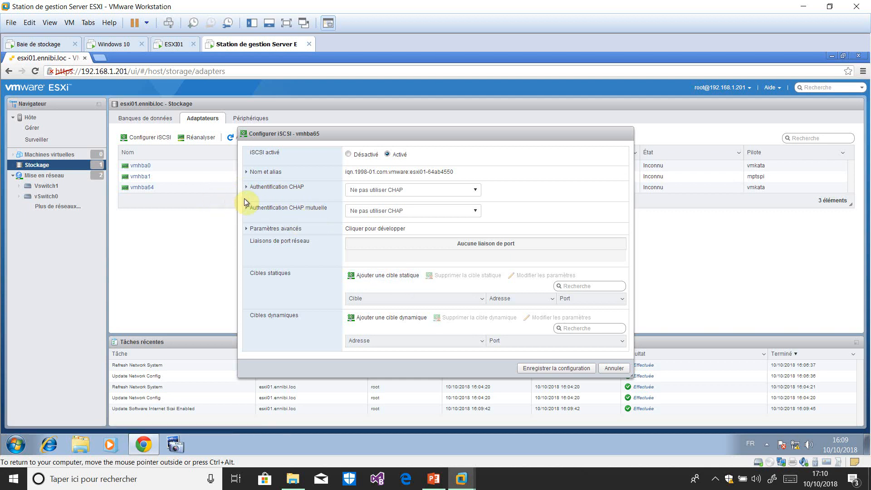
Add two static targets, remove both again, and save the iSCSI configuration.
left_click(388, 276)
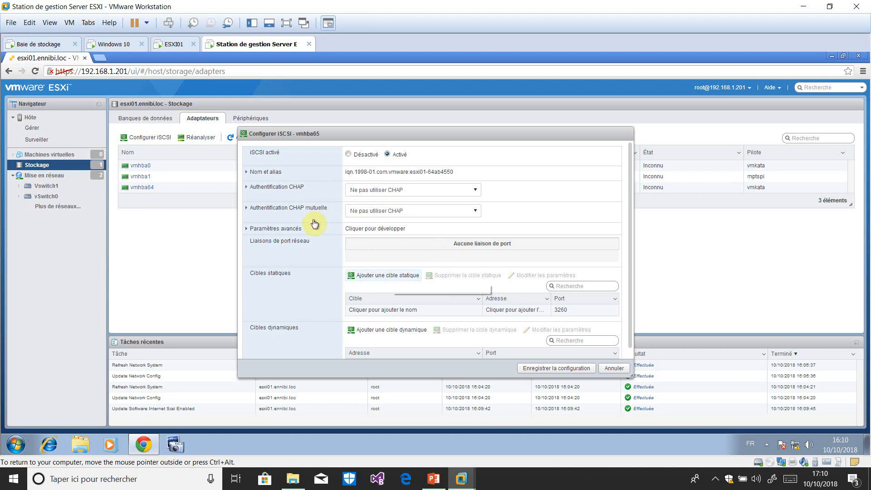
left_click(391, 277)
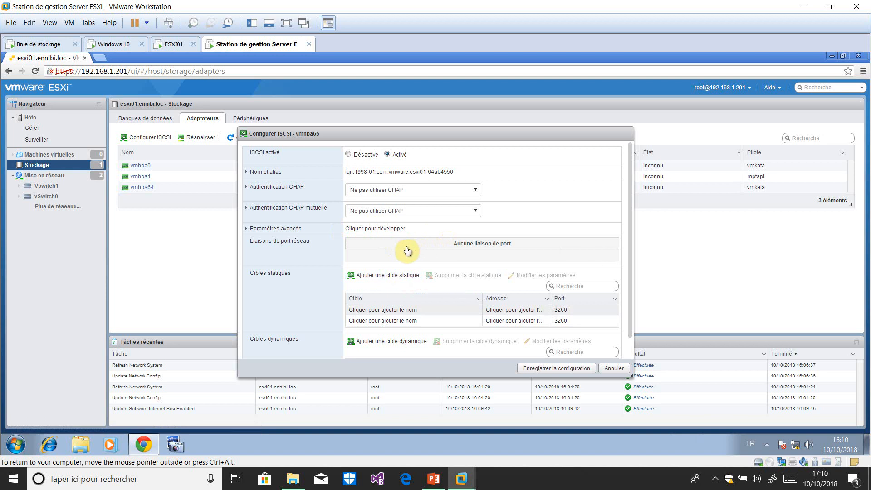
left_click(505, 309)
left_click(489, 275)
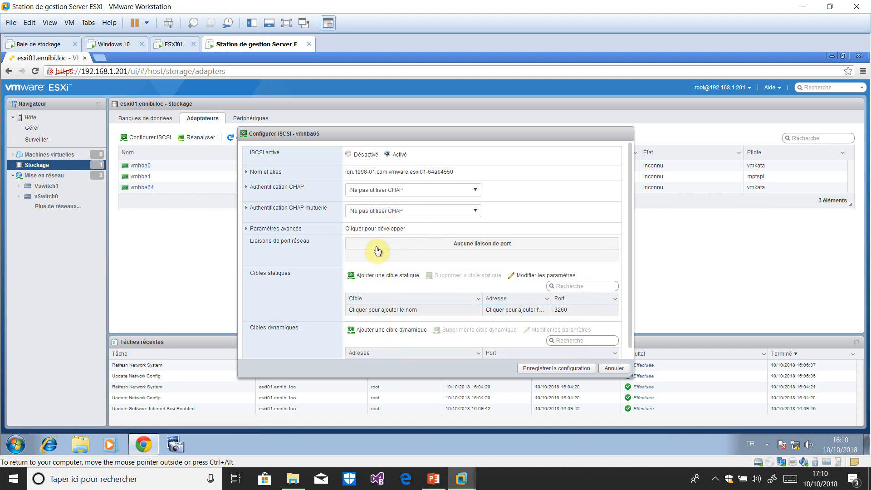
left_click(467, 309)
left_click(463, 276)
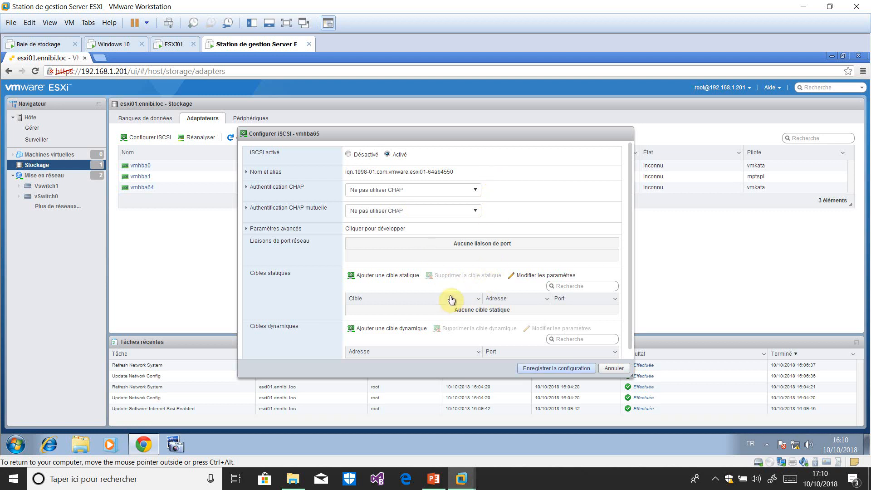
left_click(562, 368)
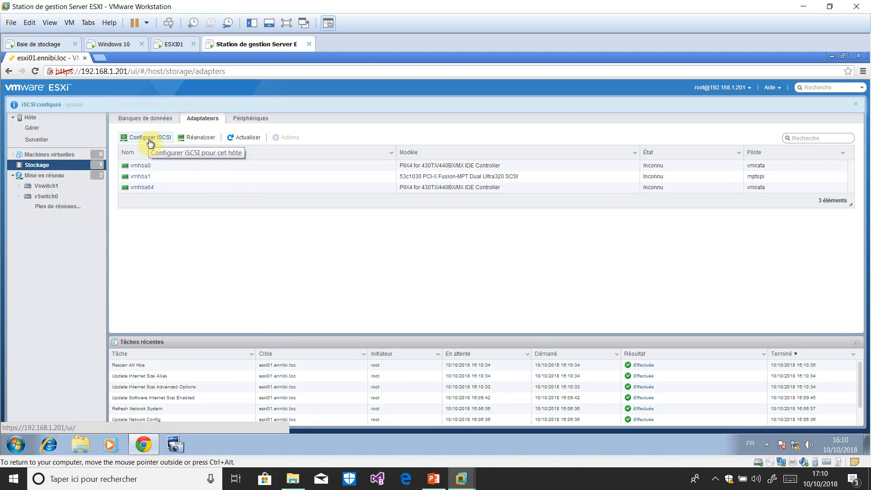
Add a port binding to vmk1 (storage iscsi, 172.16.1.120) in the iSCSI configuration.
left_click(150, 138)
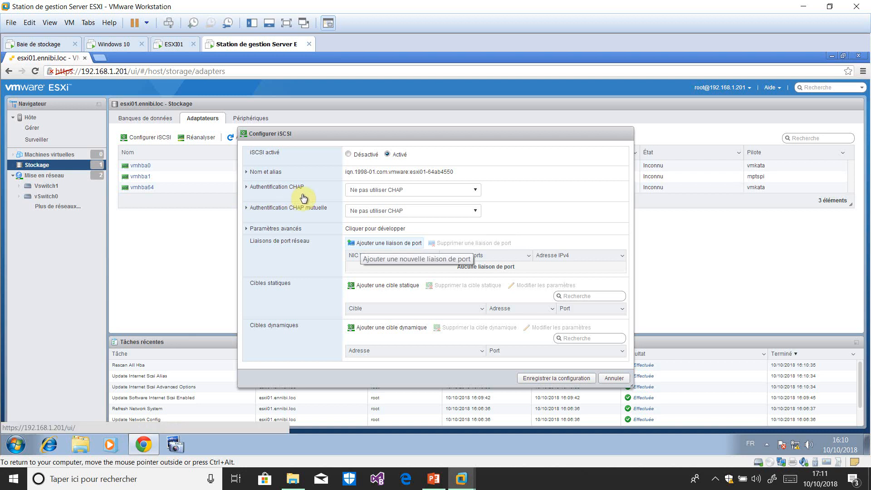
left_click(379, 242)
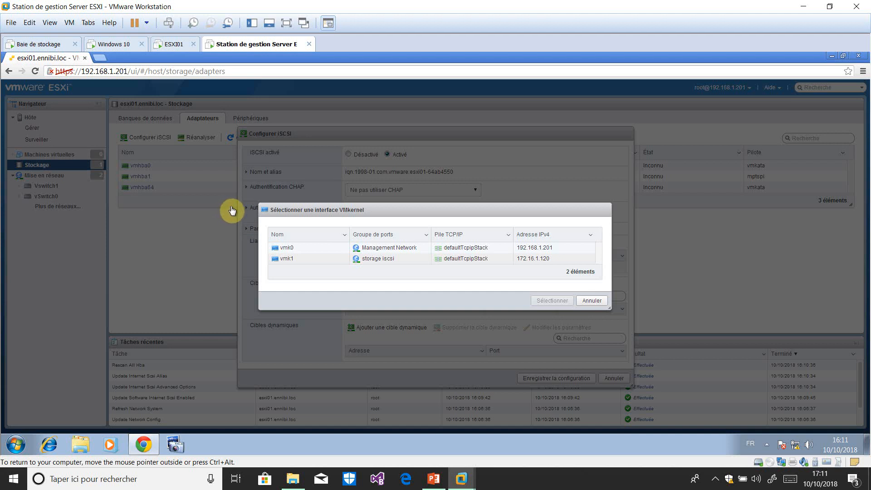
left_click(287, 259)
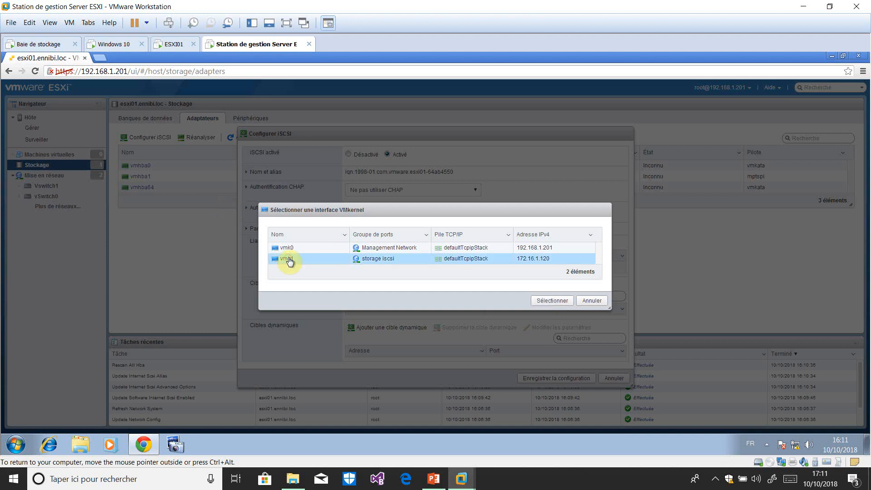
left_click(552, 301)
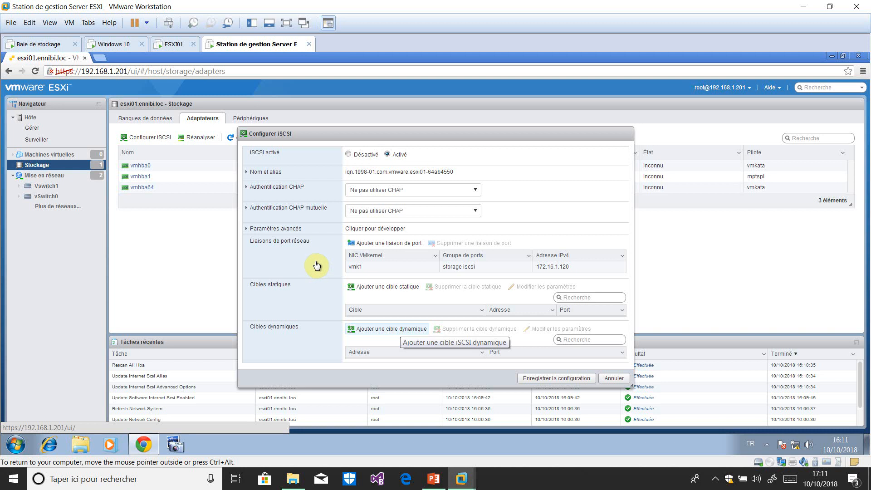
Add dynamic target 172.16.1.100 and save the iSCSI configuration.
left_click(393, 329)
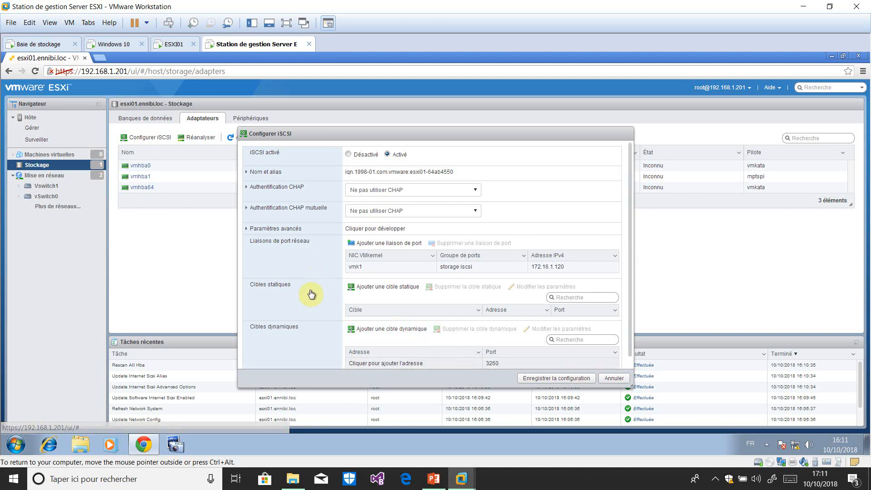
left_click(390, 363)
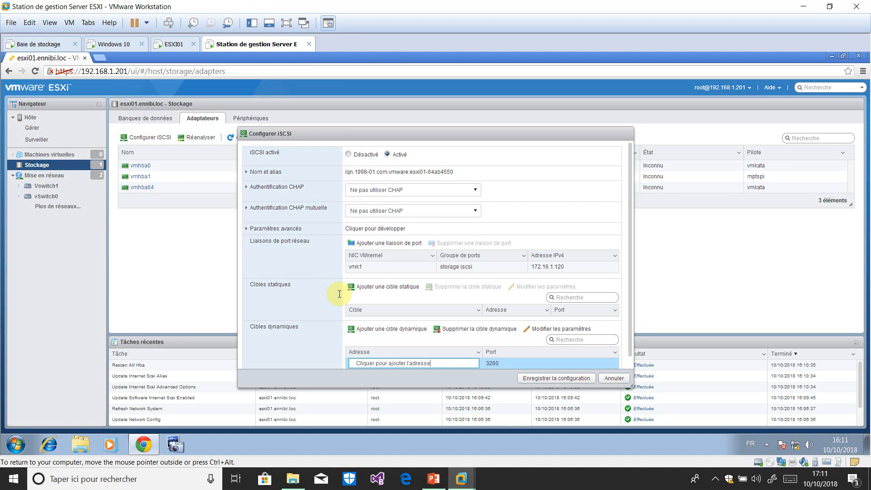
key("BackSpace")
key("BackSpace")
key("BackSpace")
key("BackSpace")
key("BackSpace")
key("BackSpace")
key("BackSpace")
key("BackSpace")
key("BackSpace")
key("BackSpace")
key("BackSpace")
key("BackSpace")
key("BackSpace")
key("BackSpace")
key("BackSpace")
key("BackSpace")
key("BackSpace")
key("BackSpace")
key("BackSpace")
key("BackSpace")
type("172.16.1.100")
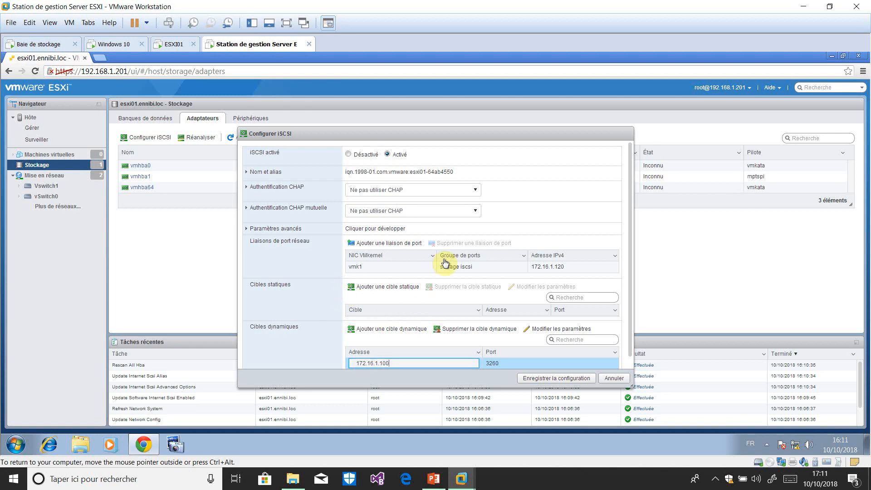
key("Return")
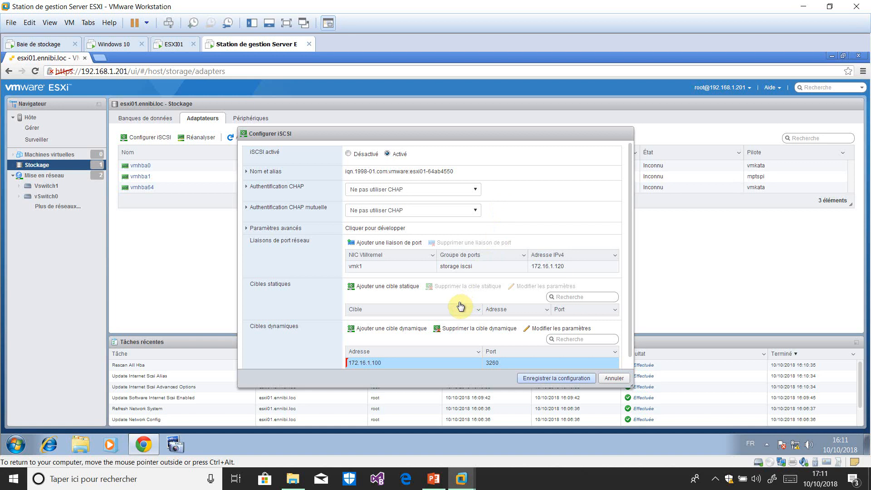
left_click(574, 379)
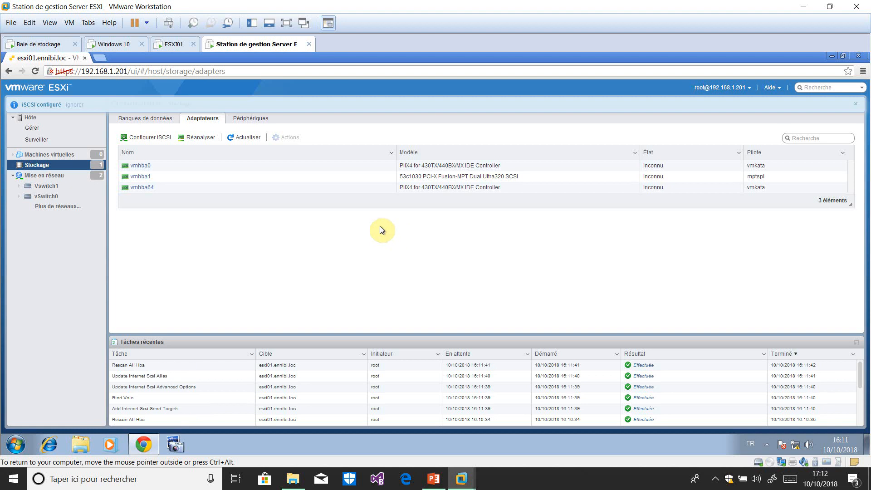
Refresh the adapters, check the discovered Openfiler static target, and re-save the iSCSI configuration.
left_click(236, 137)
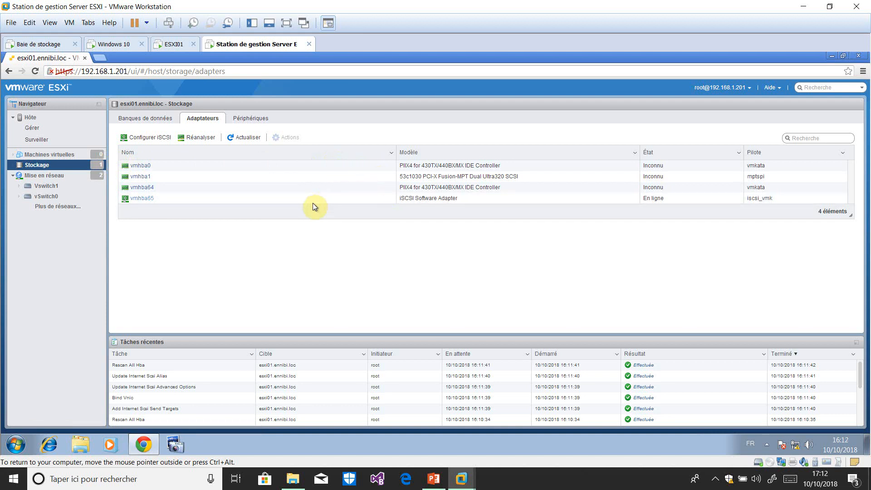
left_click(147, 137)
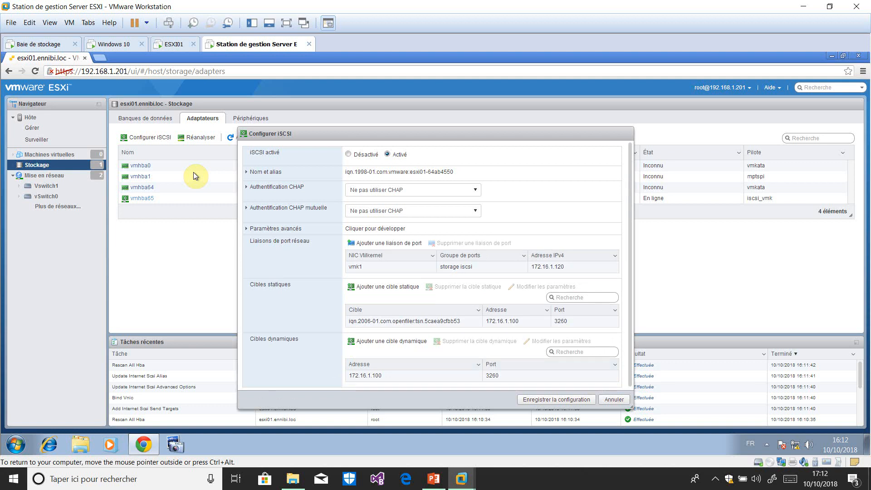
scroll(625, 273, "down", 1)
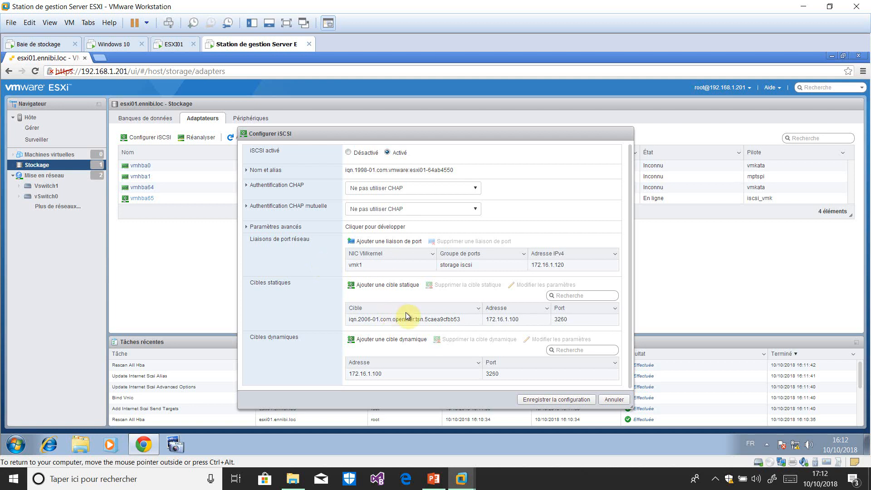
left_click(548, 404)
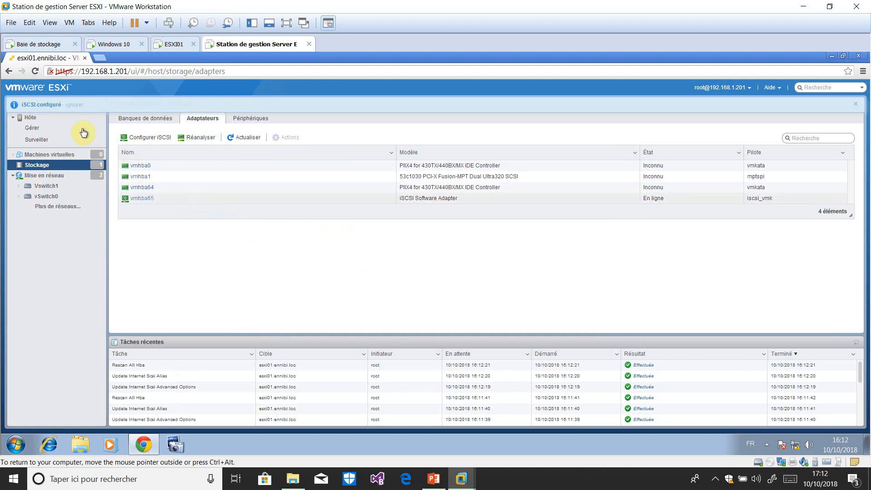
Refresh storage devices to detect the two OPNFILER iSCSI disks, then return to datastores.
left_click(250, 119)
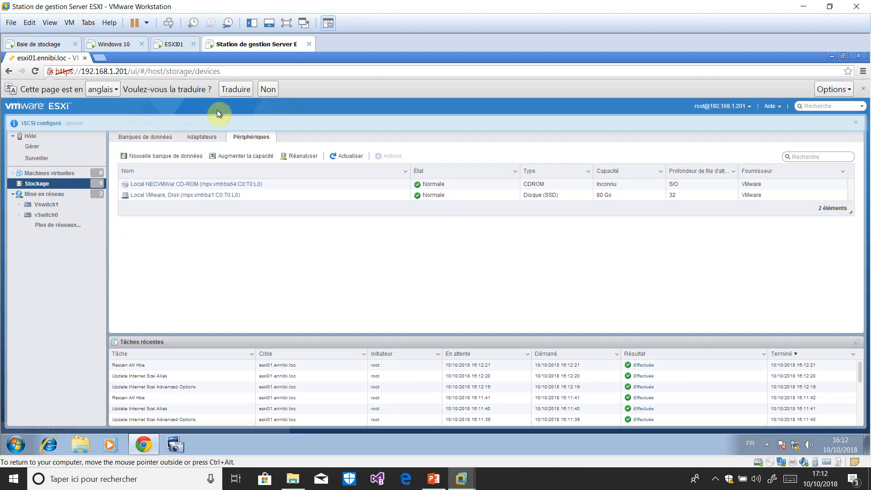
left_click(351, 156)
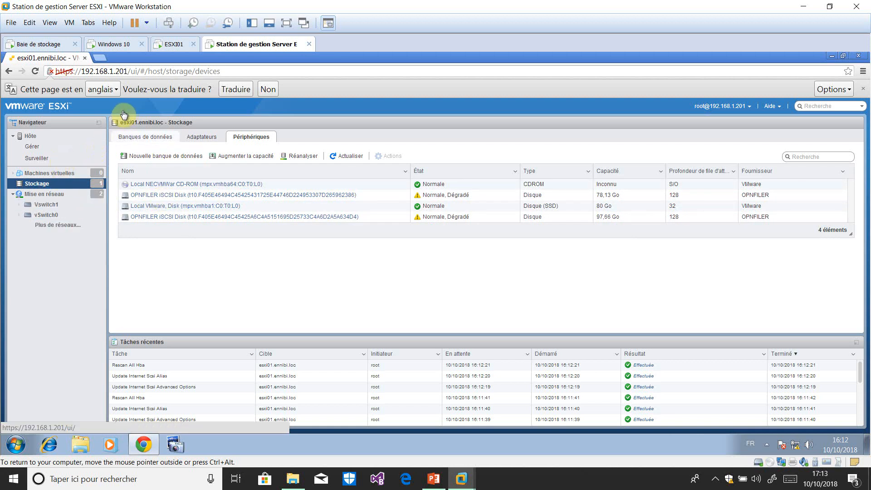
left_click(145, 137)
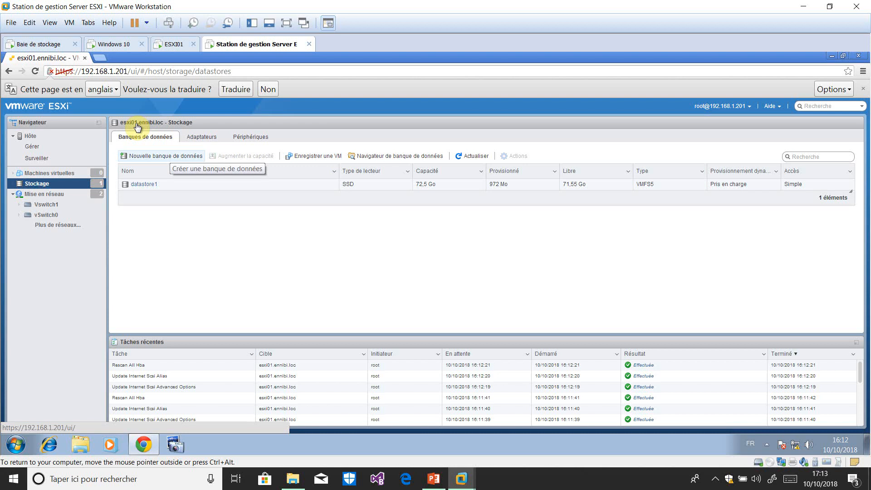
Create datastore2 as a whole-disk VMFS 5 datastore on the 78,13 Go Openfiler disk, then refresh the list.
left_click(170, 155)
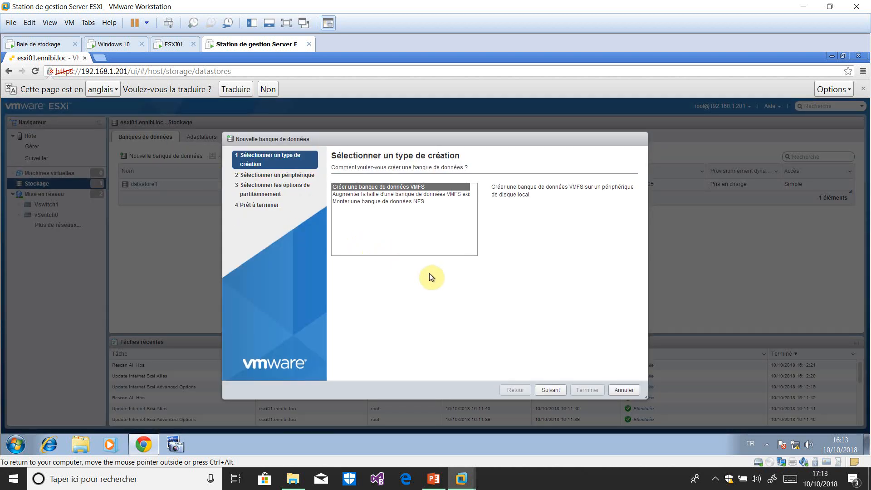
left_click(551, 390)
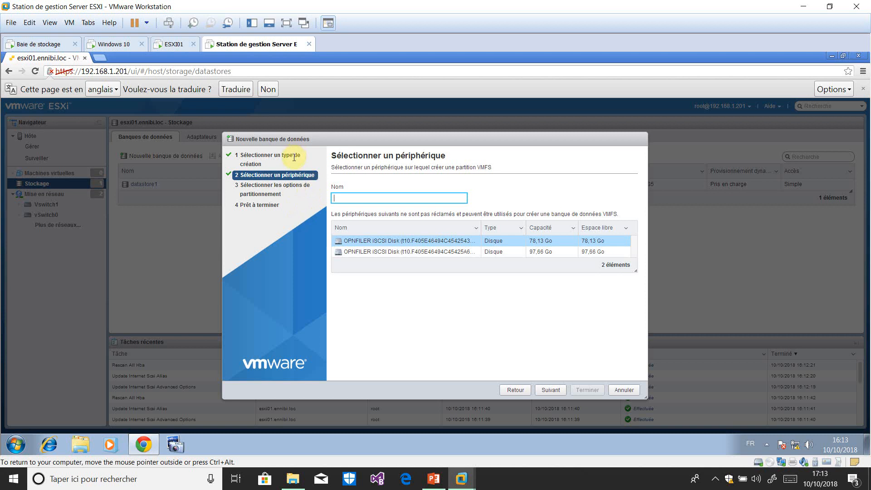
type("tastore2")
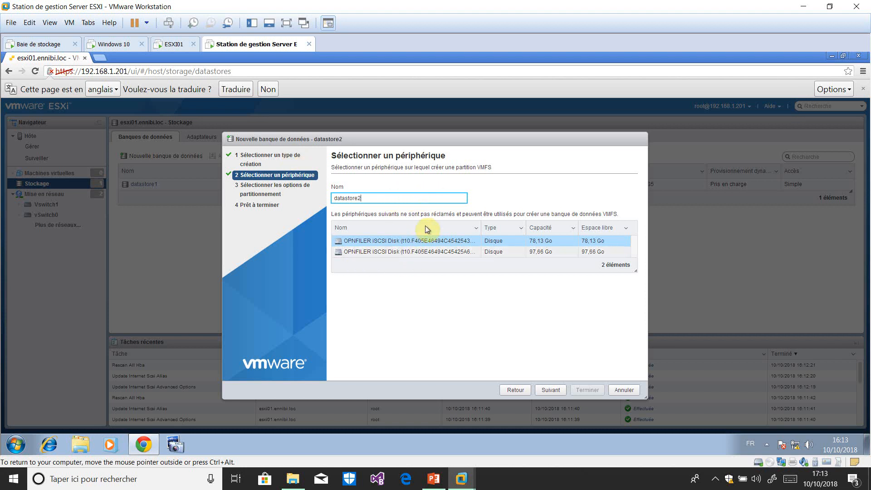
left_click(550, 390)
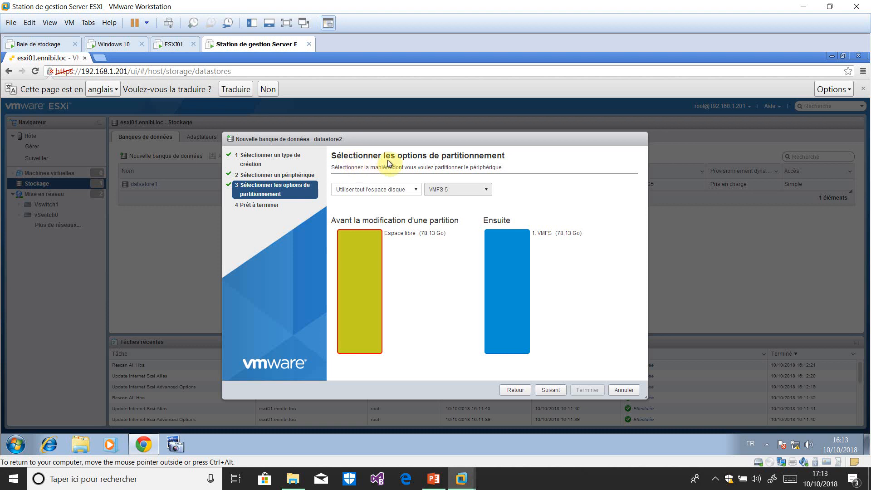
left_click(546, 389)
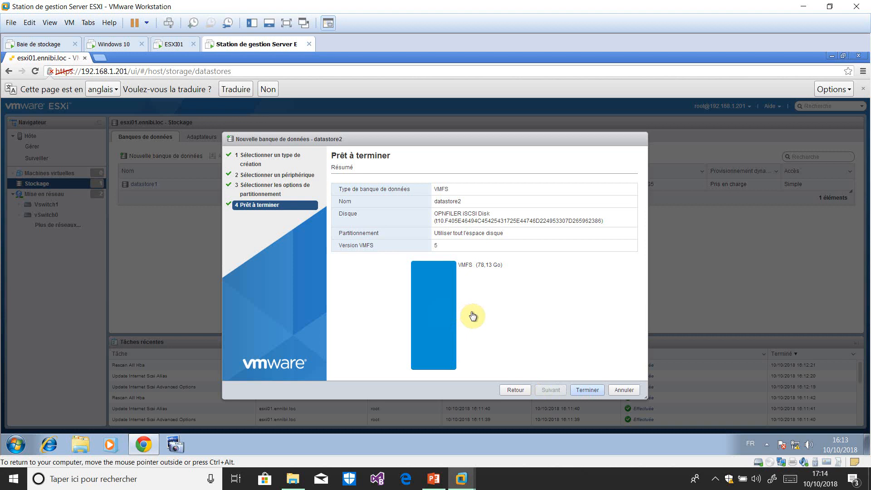
left_click(587, 389)
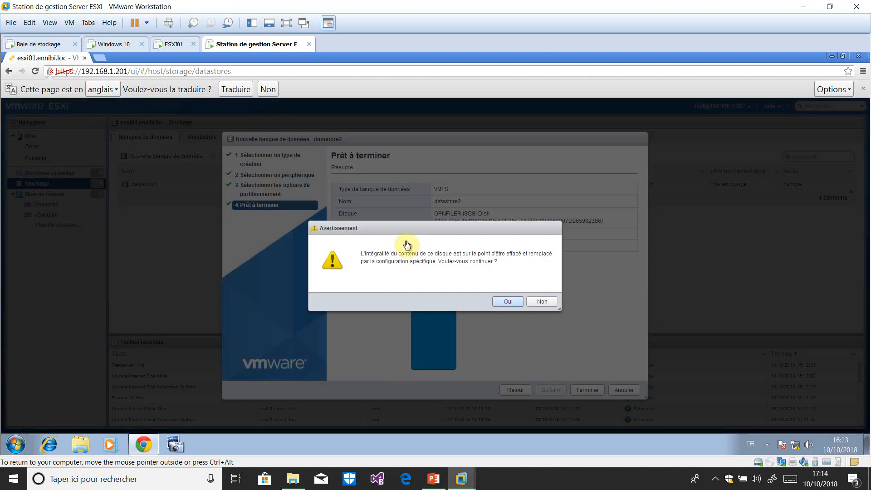
left_click(508, 303)
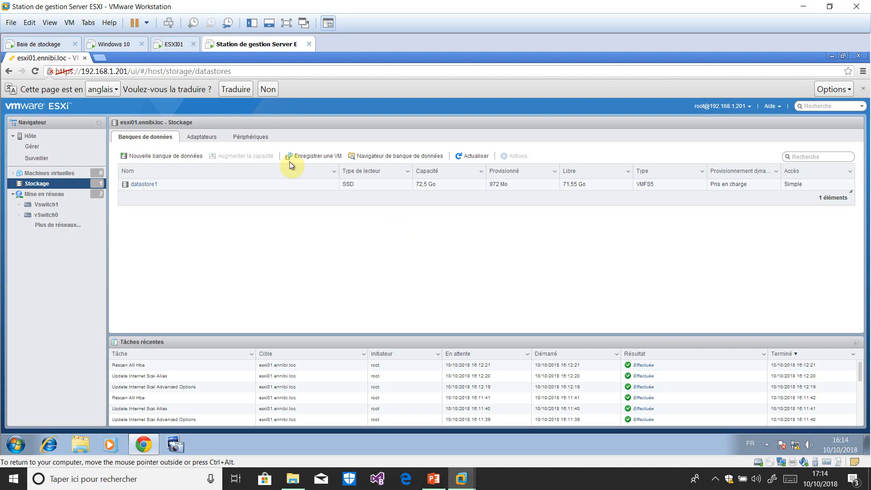
left_click(469, 157)
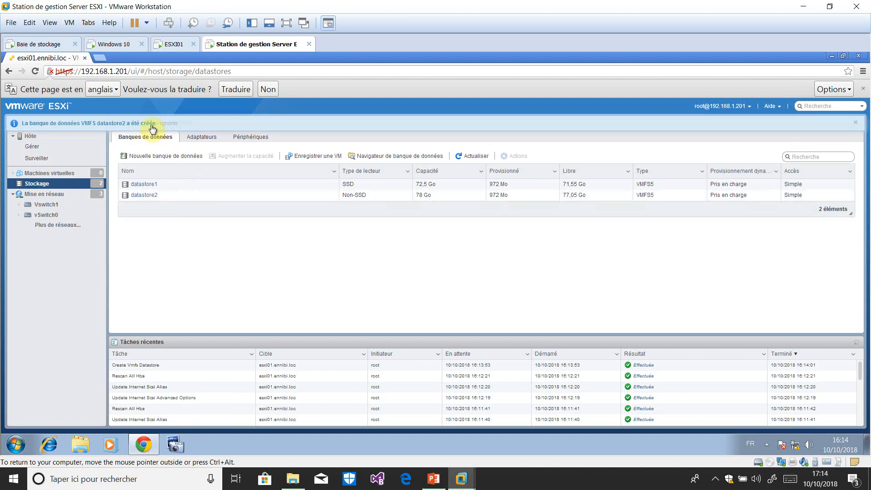
Start a new VMFS datastore named datastore3 on the 97,66 Go Openfiler disk.
left_click(170, 156)
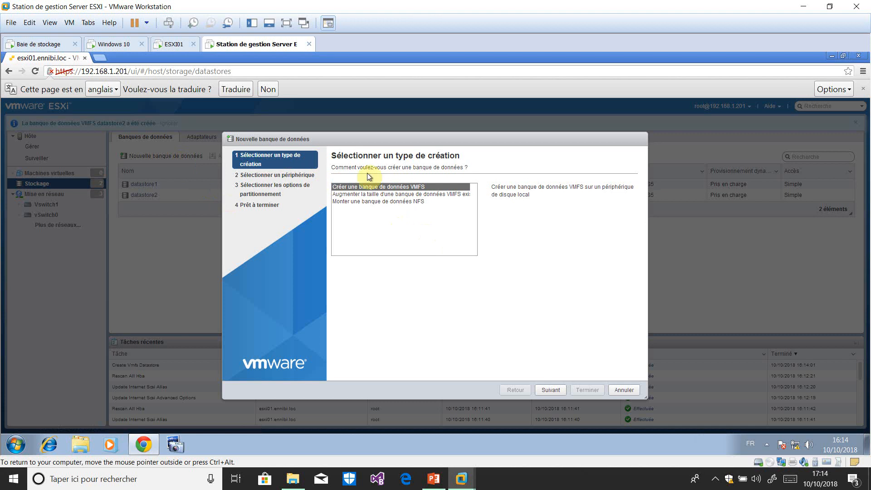
left_click(553, 391)
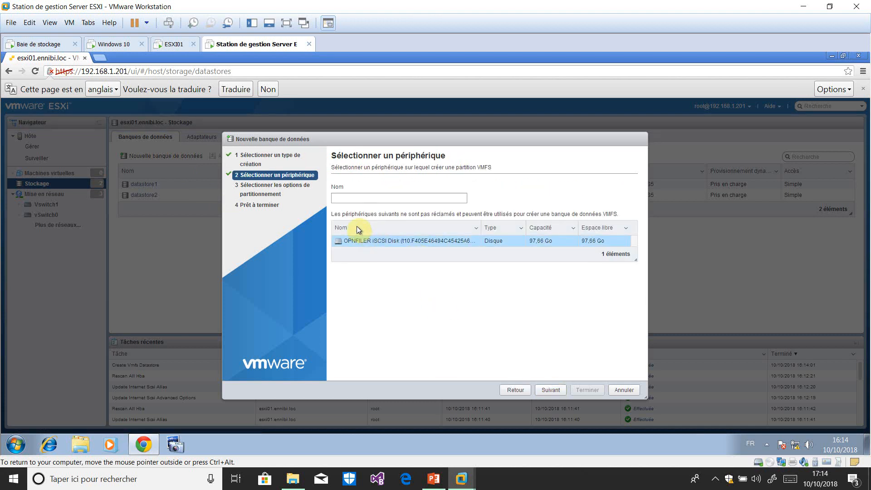
left_click(376, 198)
type("datastore3")
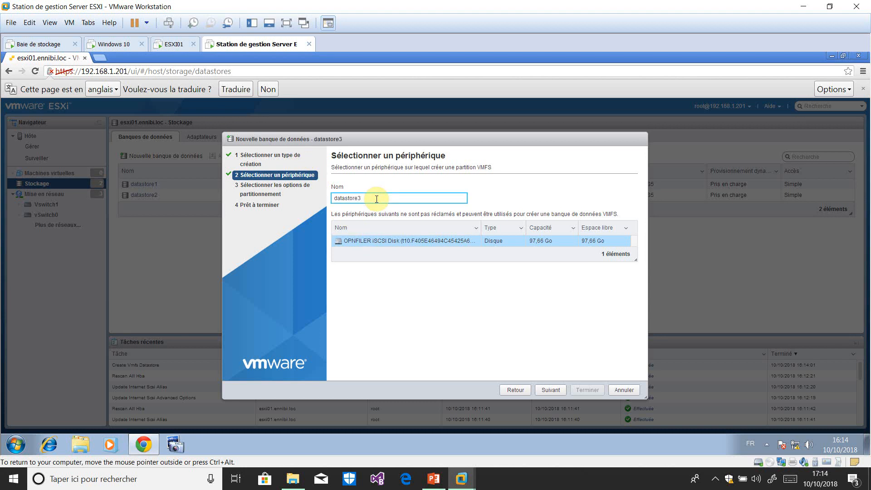
left_click(548, 390)
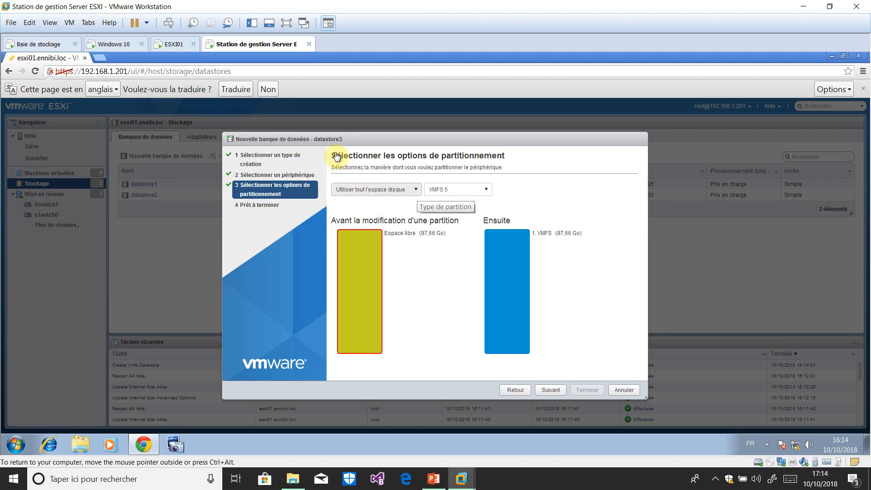
Keep using all disk space, finish creating datastore3, confirm the disk erase, and refresh the list.
left_click(416, 190)
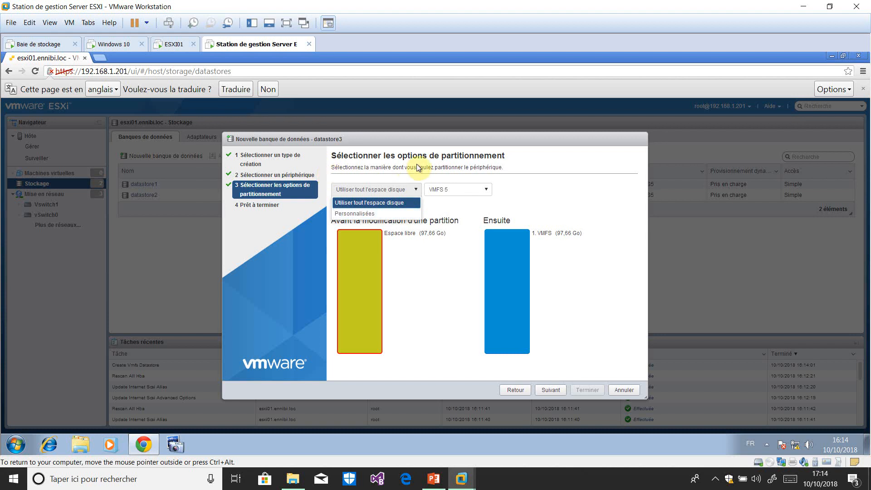
left_click(521, 205)
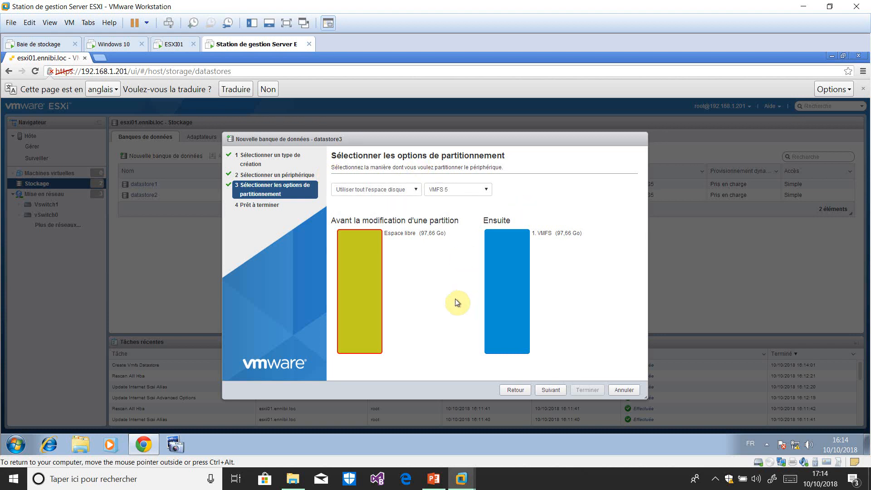
left_click(551, 390)
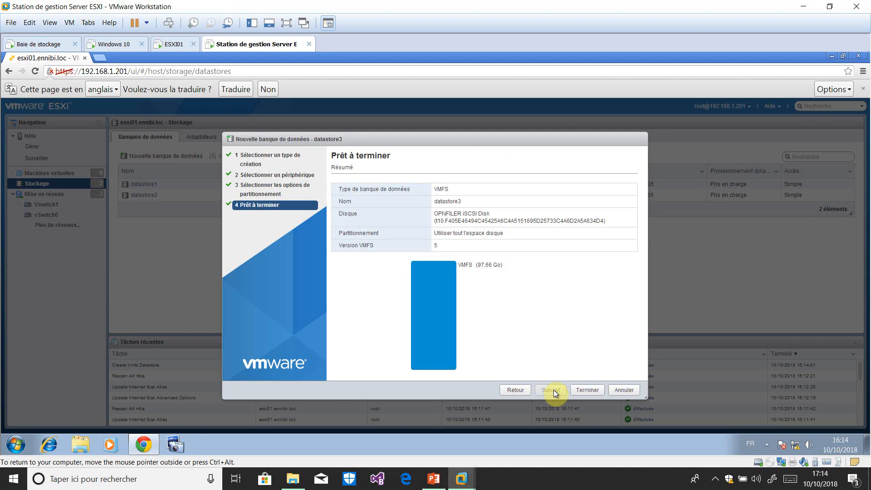
left_click(590, 390)
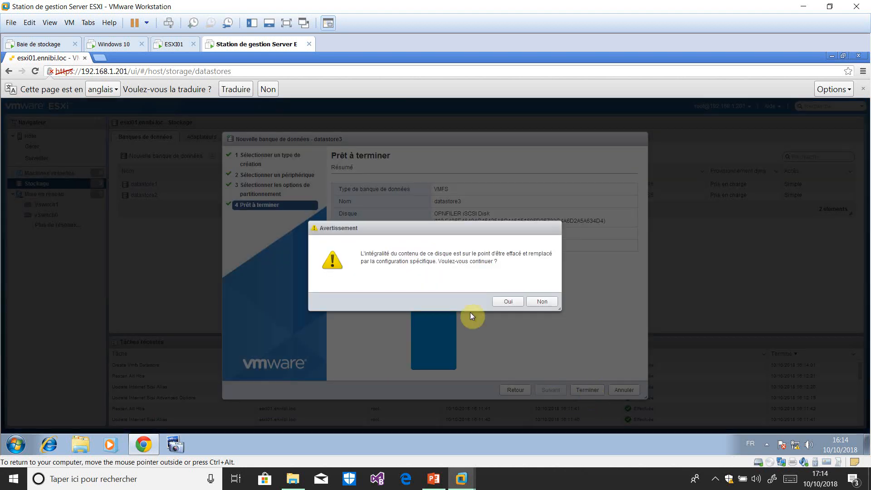
left_click(517, 308)
left_click(471, 156)
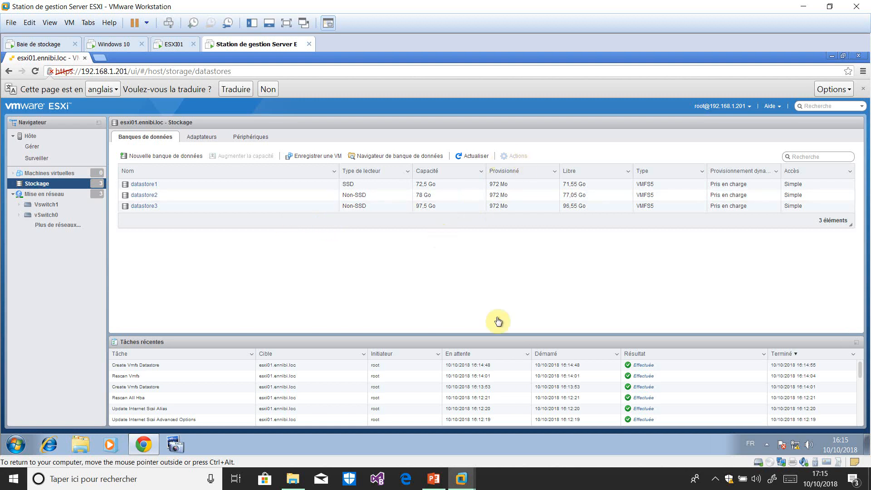
left_click(715, 479)
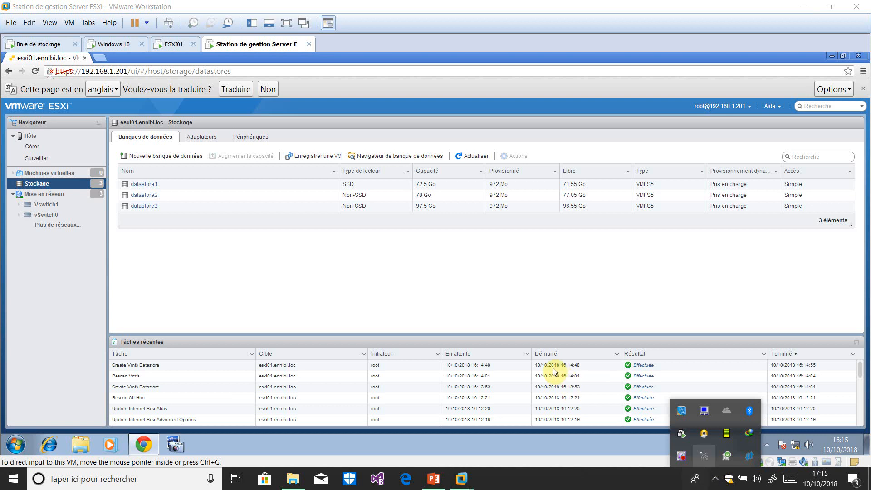
right_click(687, 457)
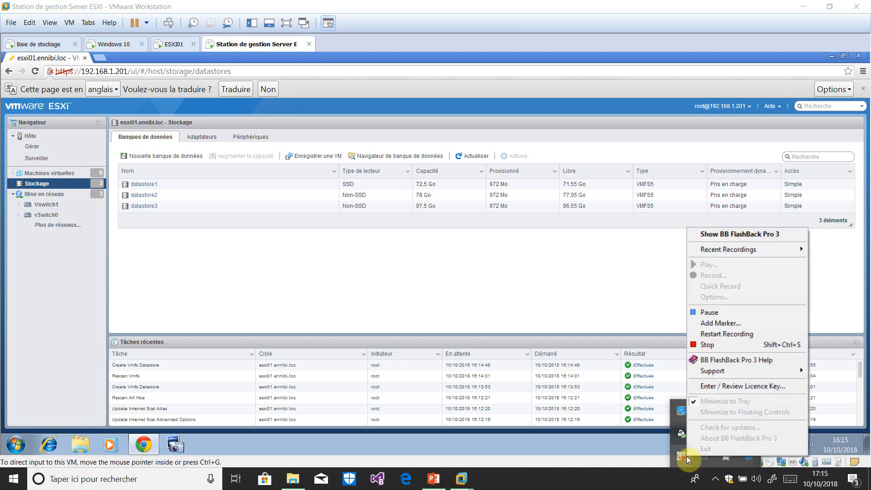